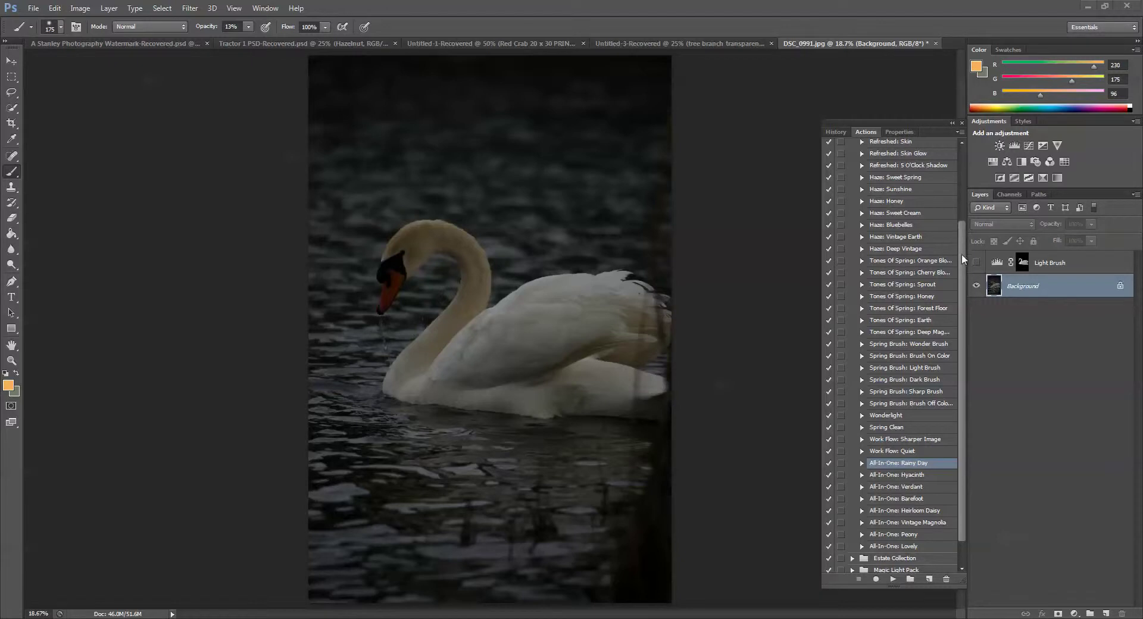
Step: Turn on the Light Brush layer and toggle it off and on to compare the brightened swan
drag(962, 262, 961, 249)
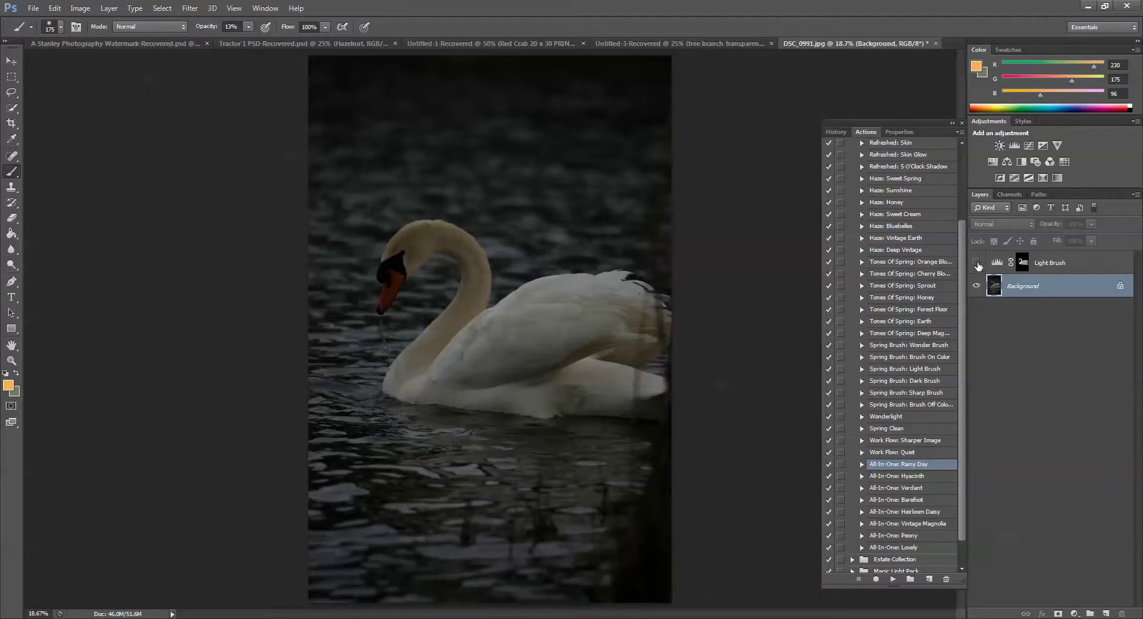
click(976, 262)
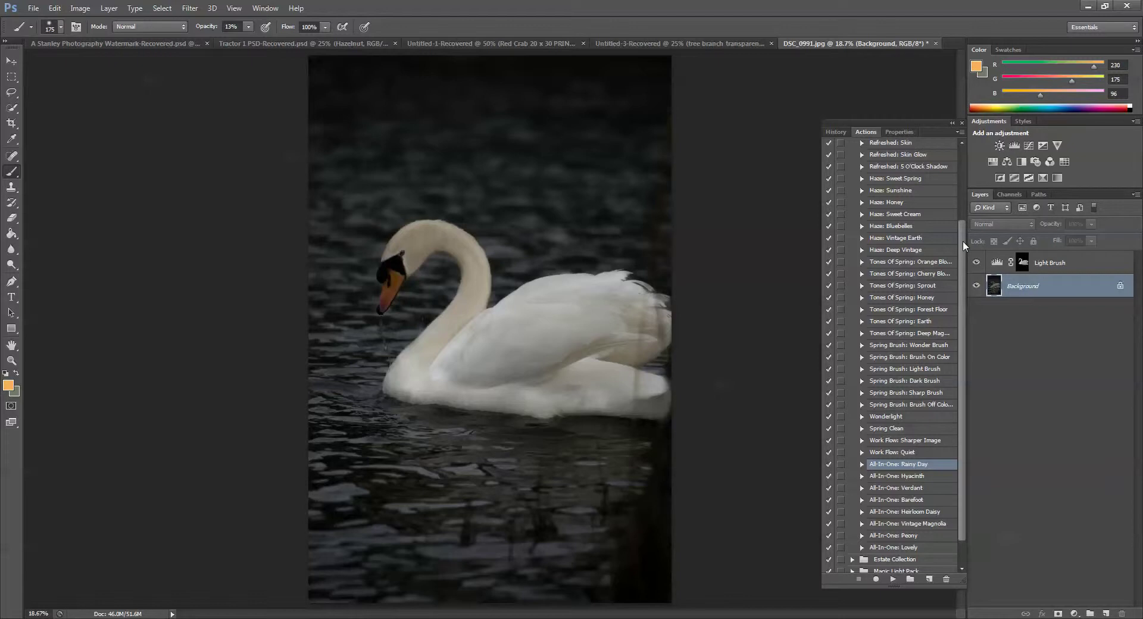
drag(962, 241, 961, 209)
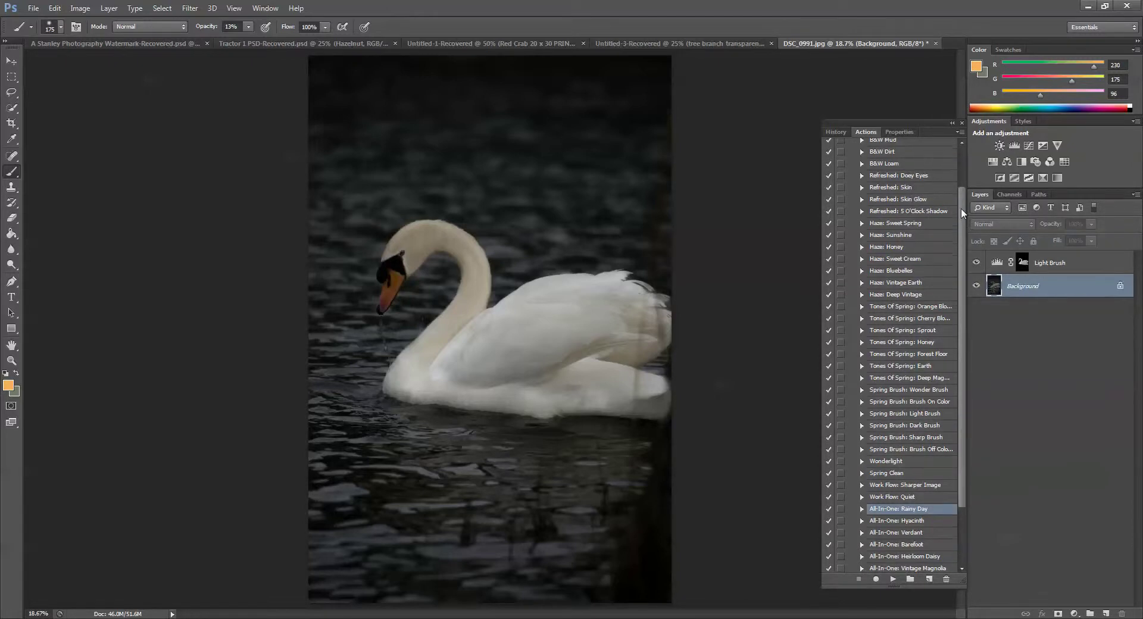
scroll(959, 212, down, 5)
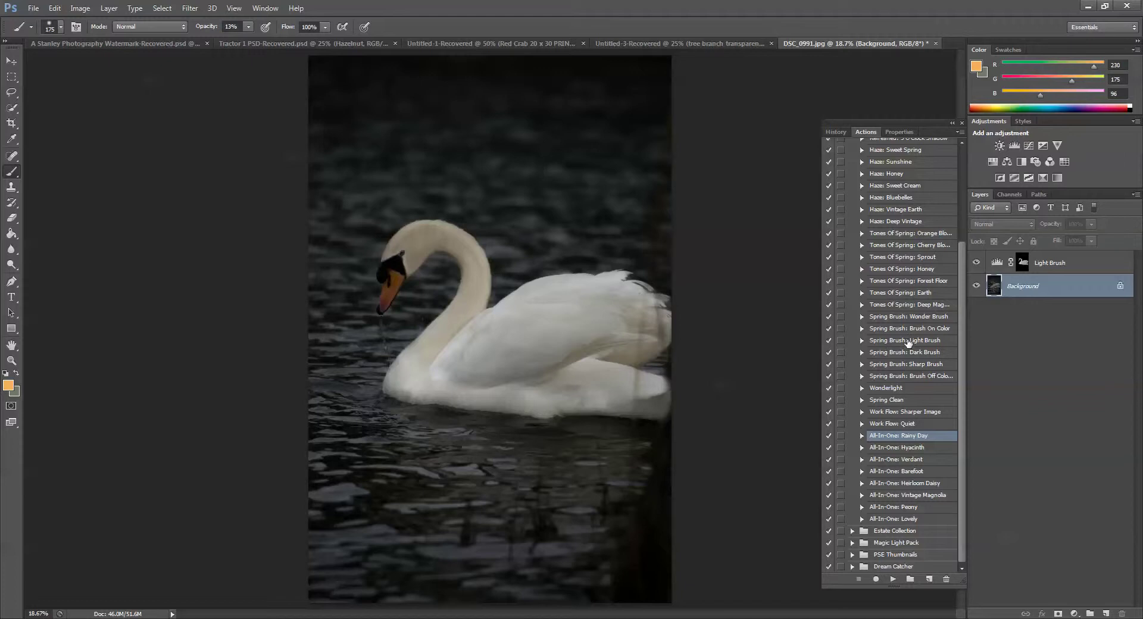
click(908, 343)
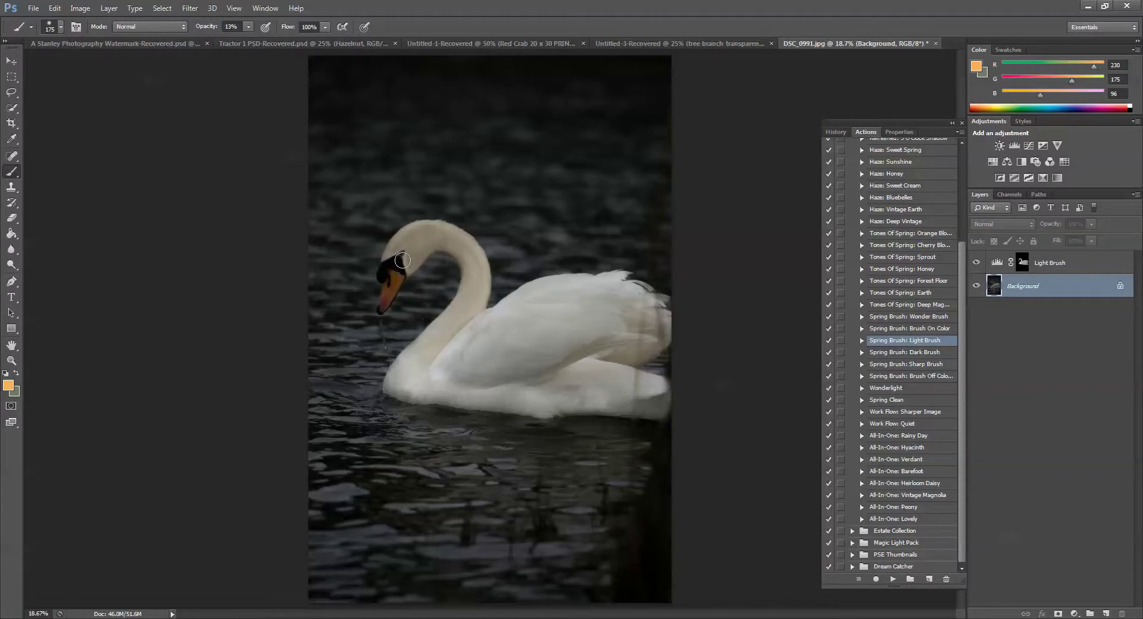
click(976, 263)
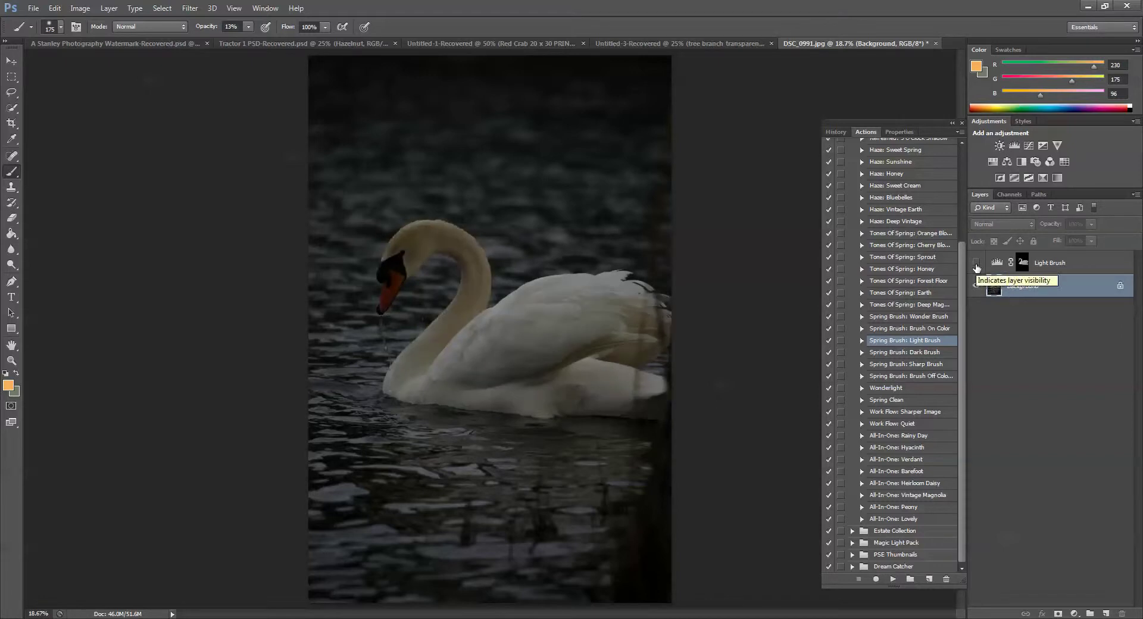
click(976, 263)
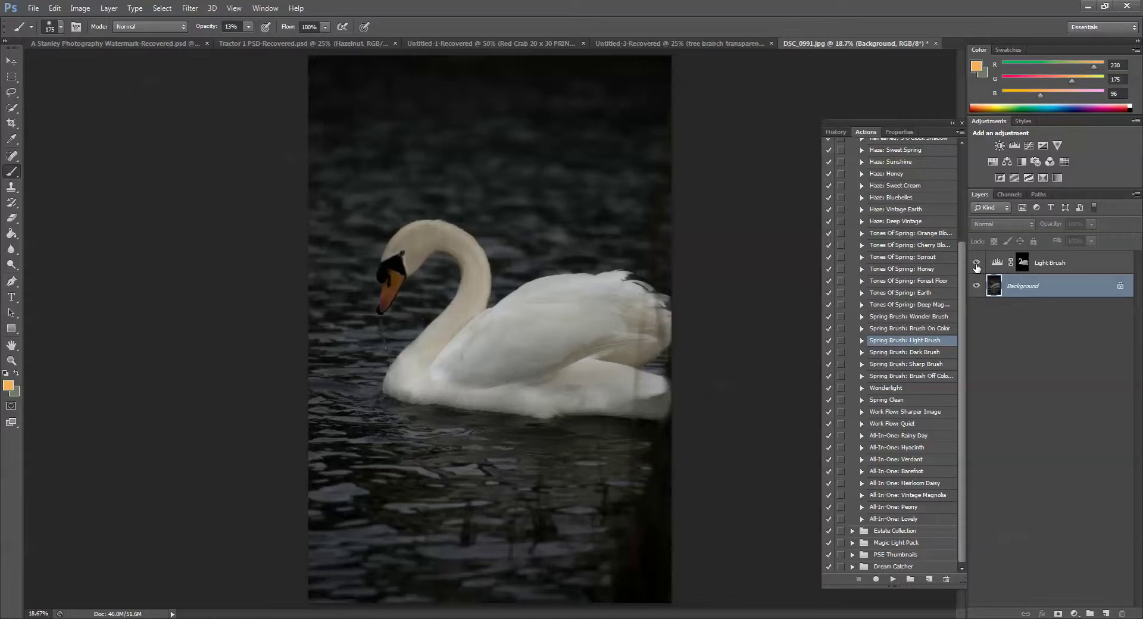
Step: Run the Brush On Color action, then set a white foreground and 125-pixel brush
click(1063, 266)
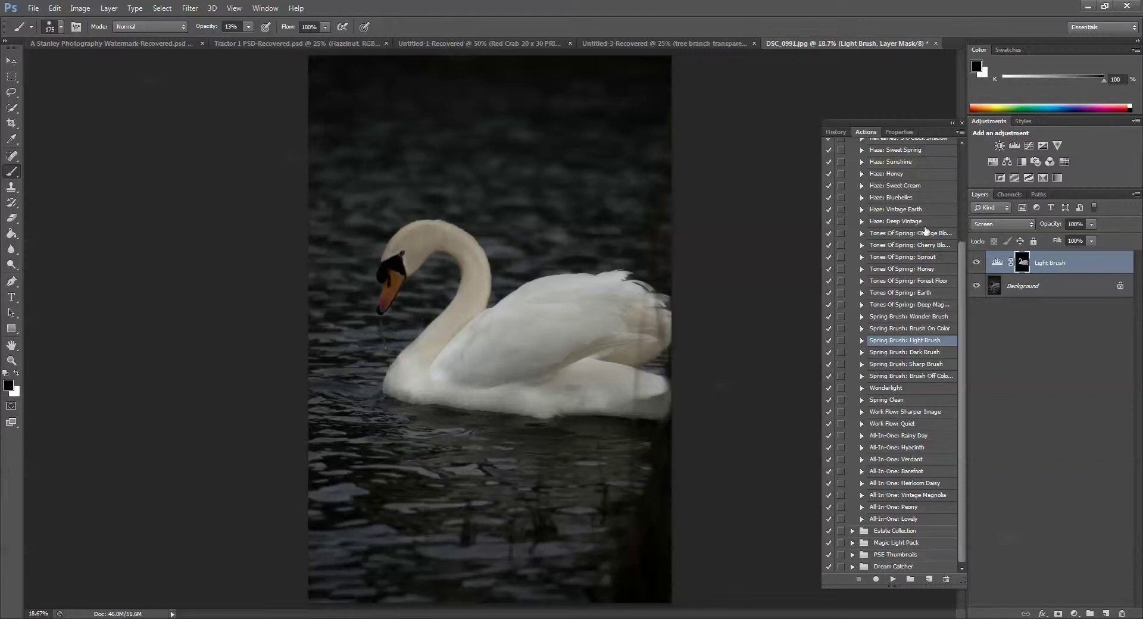
click(883, 331)
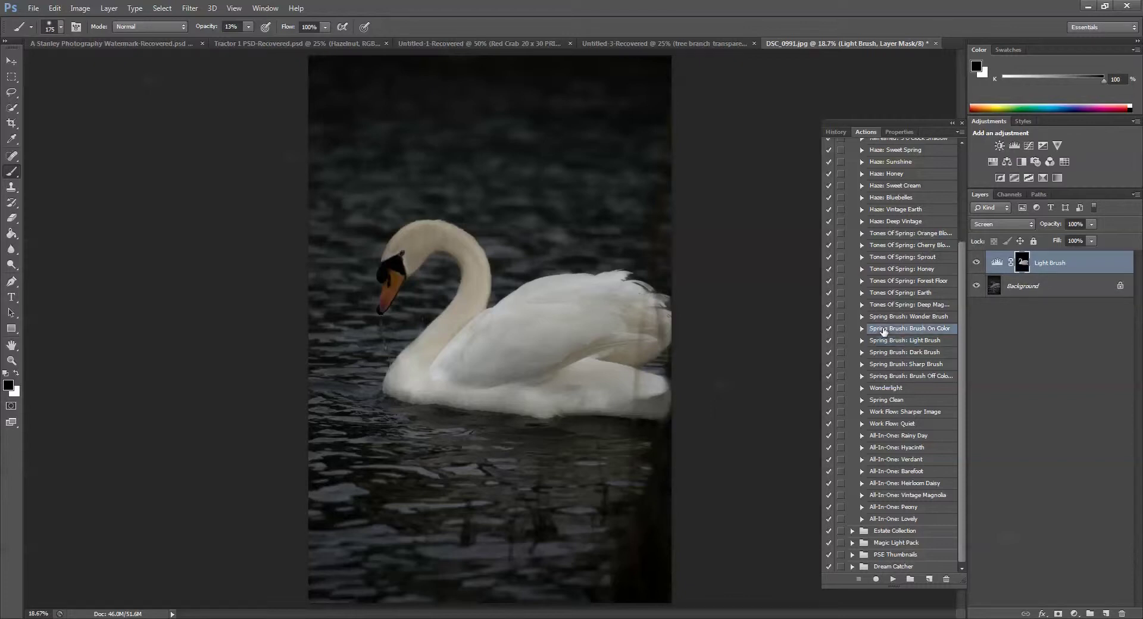
click(891, 579)
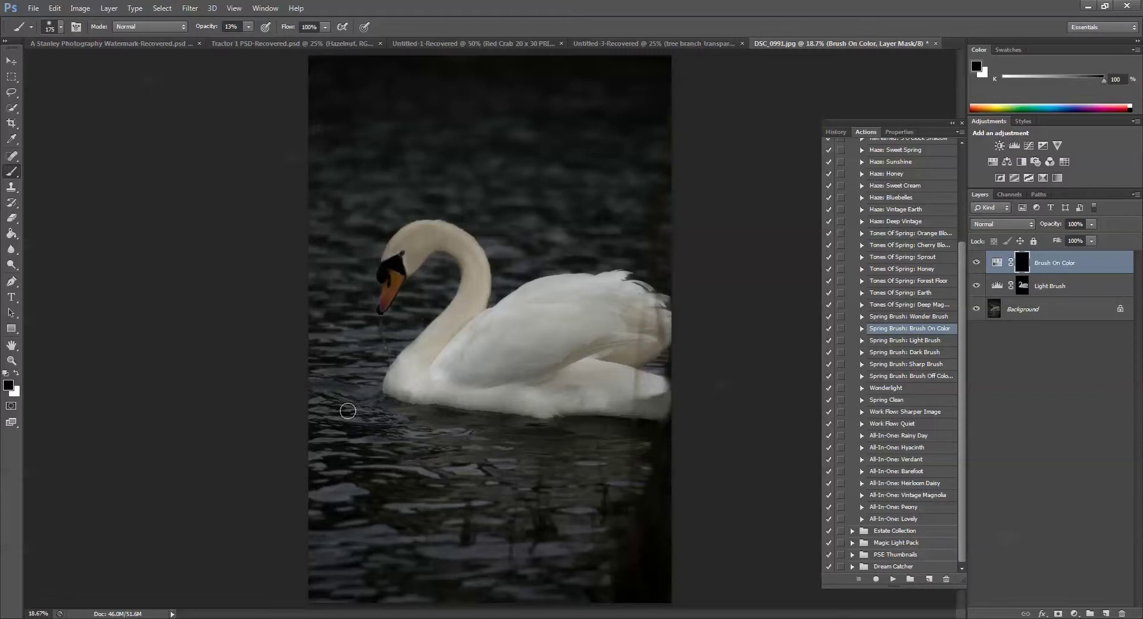
click(16, 374)
click(248, 27)
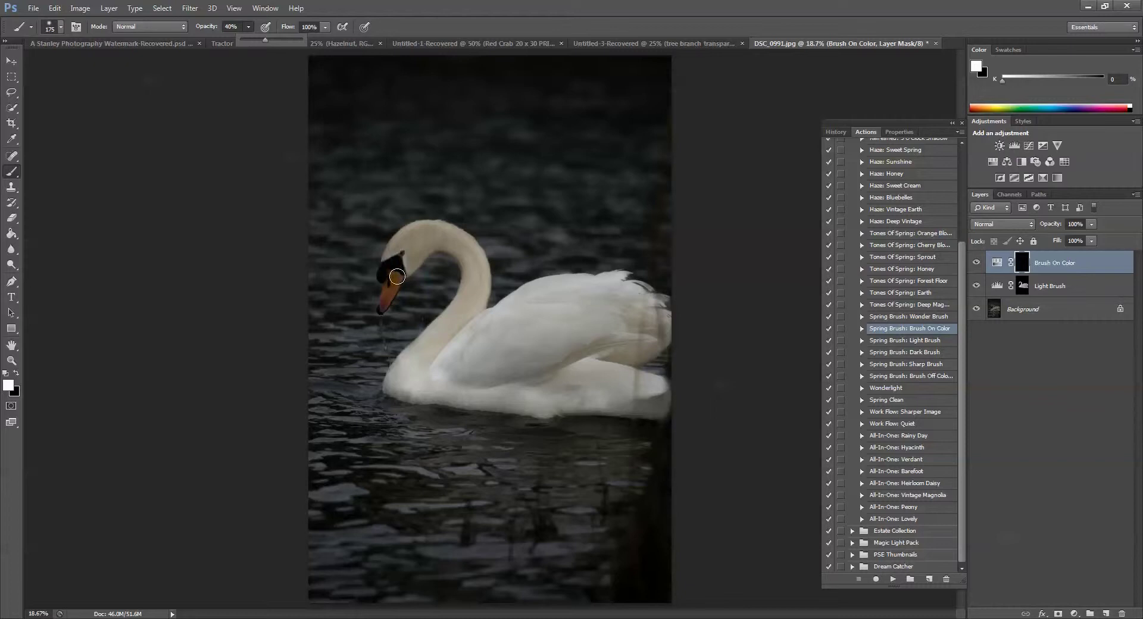
key(bracketleft)
key(bracketleft)
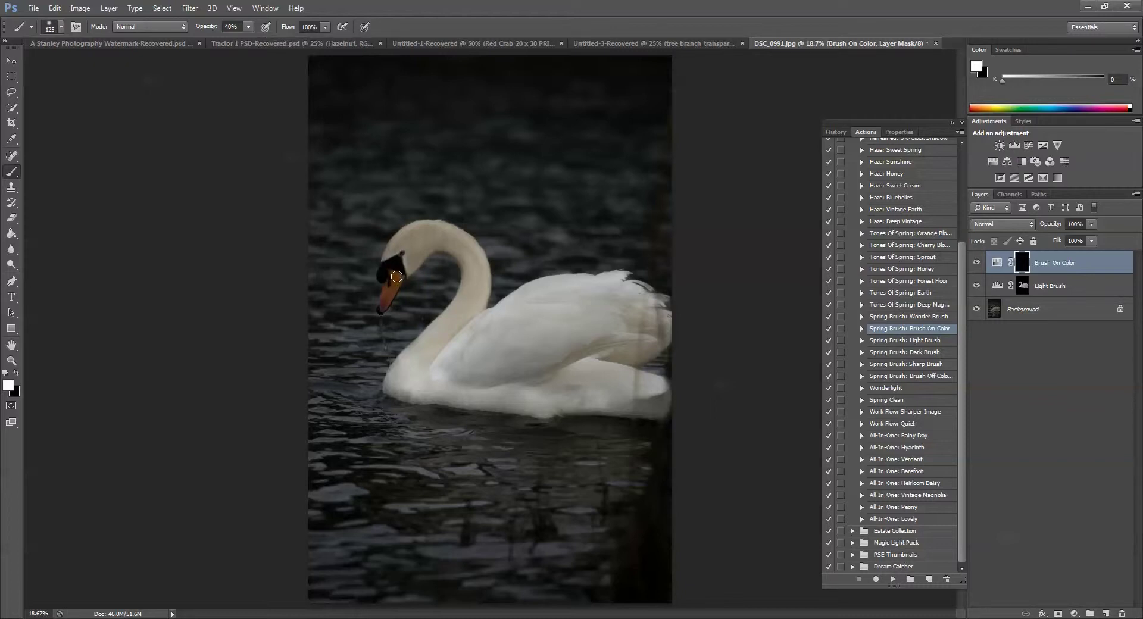
Step: Paint warm colour onto the swan's beak down to the tip, toggling the layer to compare
mouse_move(393, 281)
mouse_down()
mouse_move(383, 307)
mouse_move(394, 287)
mouse_move(420, 284)
mouse_move(385, 305)
mouse_move(401, 263)
mouse_up()
click(976, 263)
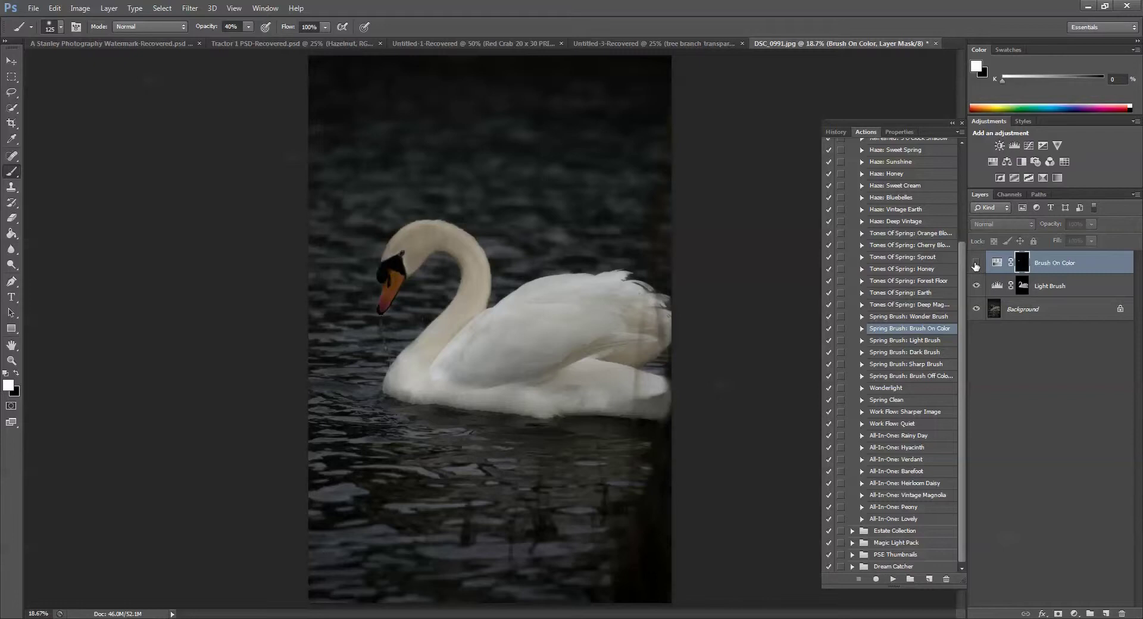
click(976, 263)
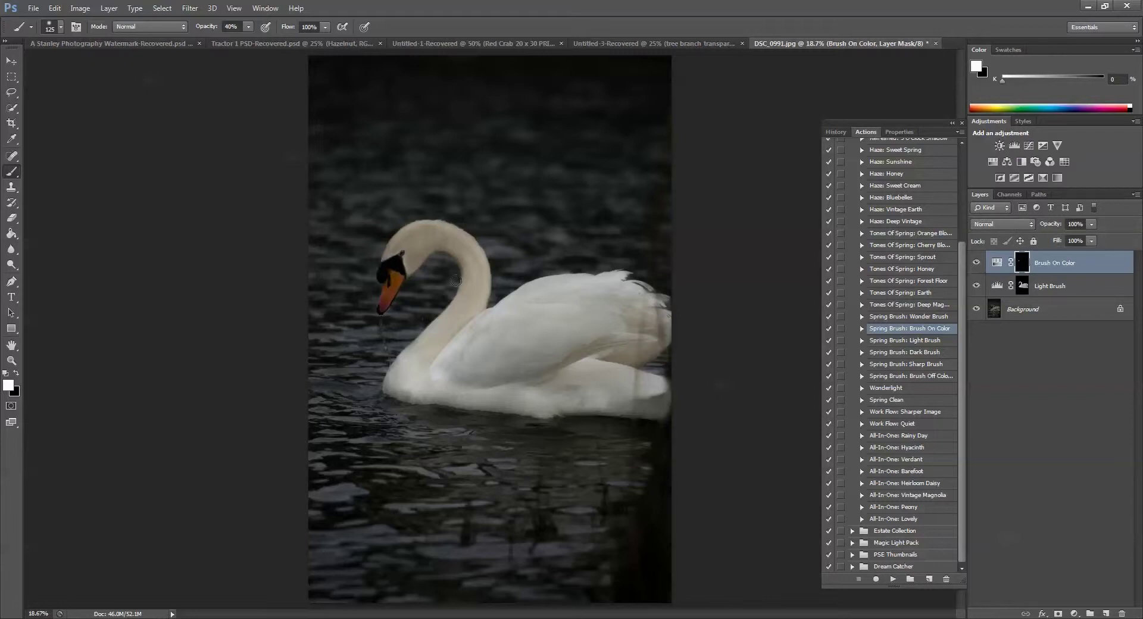
mouse_move(394, 277)
mouse_down()
mouse_move(380, 308)
mouse_move(399, 277)
mouse_move(382, 307)
mouse_move(389, 272)
mouse_move(383, 305)
mouse_move(393, 280)
mouse_move(385, 304)
mouse_move(388, 277)
mouse_up()
click(976, 262)
click(976, 263)
Step: Lower brush opacity to 20% and paint warmth onto the head and neck, then shrink the brush to 70
click(248, 26)
drag(234, 39, 236, 39)
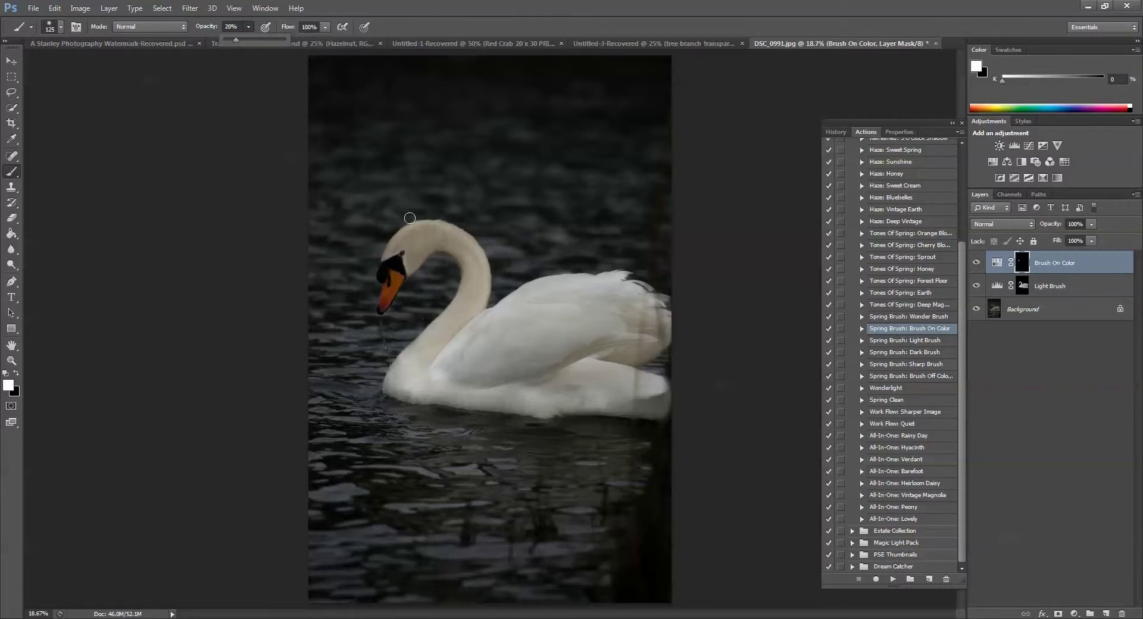
click(388, 259)
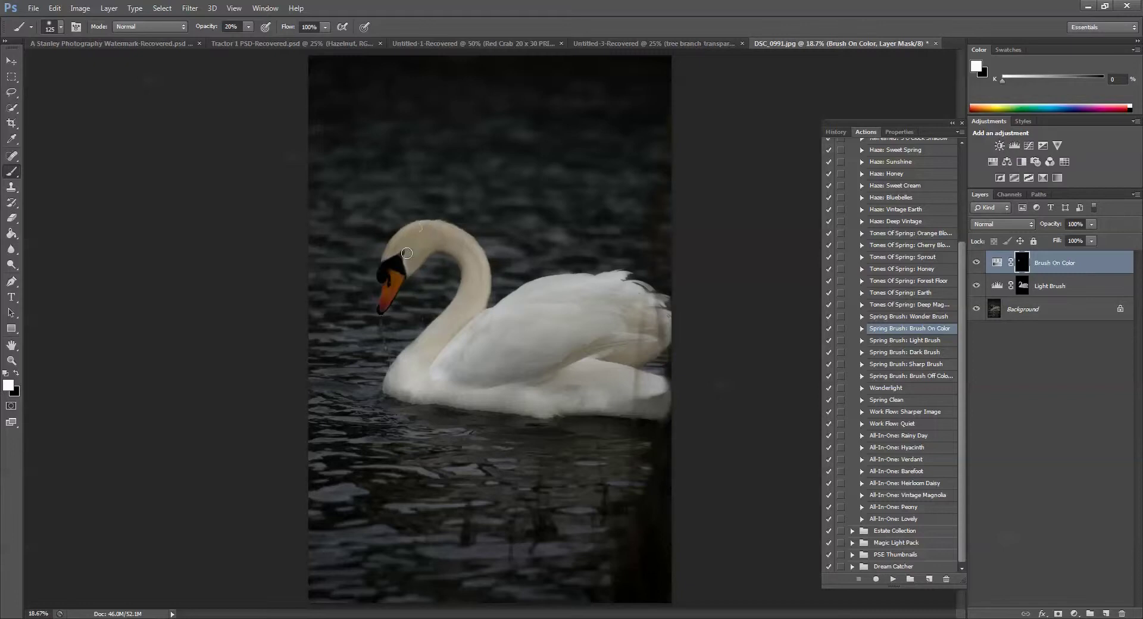
drag(407, 253, 456, 242)
key(bracketleft)
key(bracketleft)
key(bracketleft)
key(bracketleft)
Step: Merge visible layers into one background and run the All-In-One: Rainy Day action
click(109, 8)
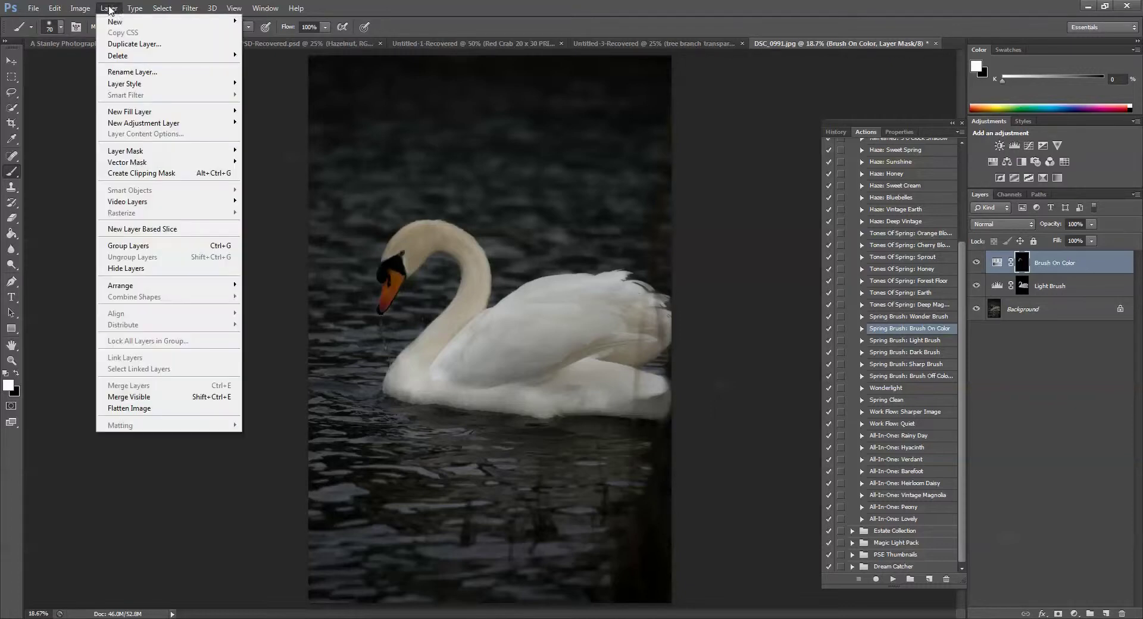
click(186, 408)
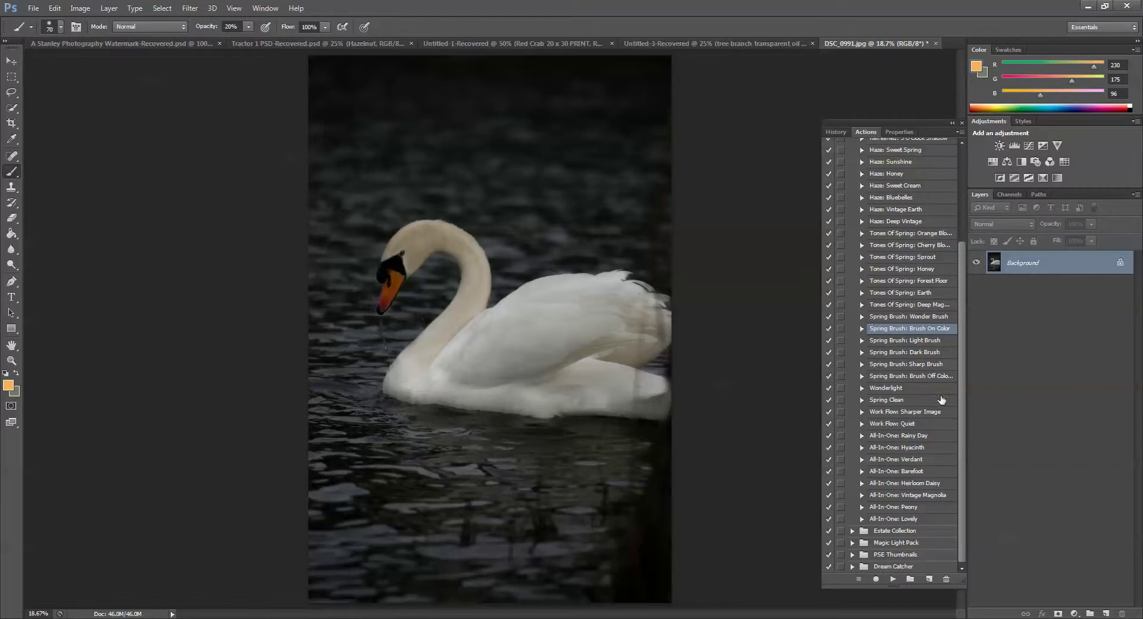
click(938, 437)
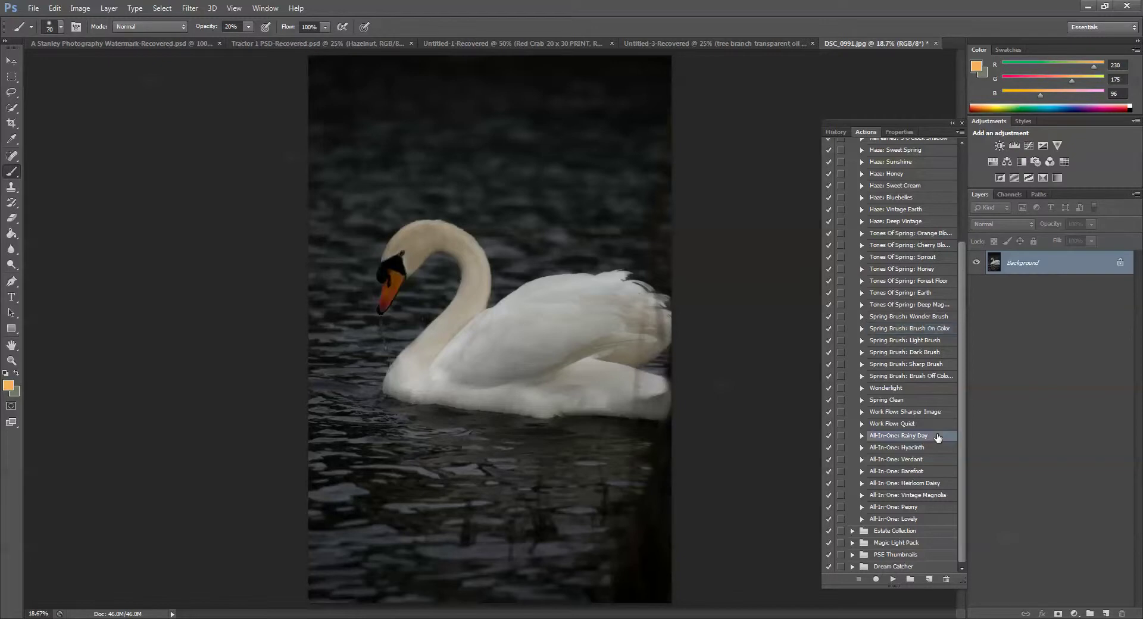
click(892, 580)
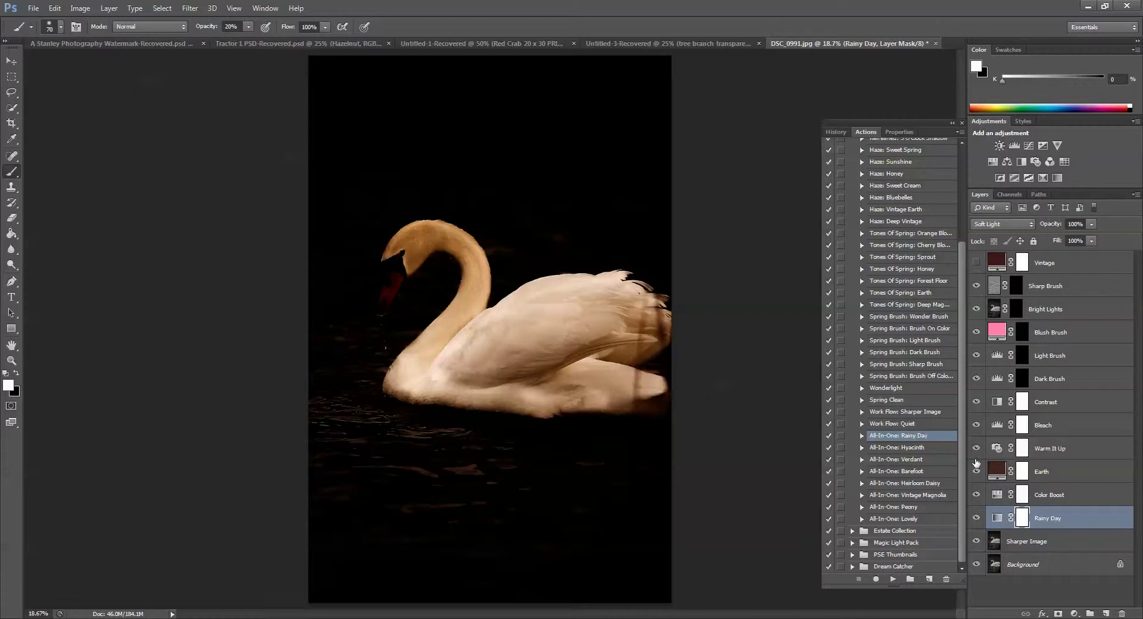
click(1051, 476)
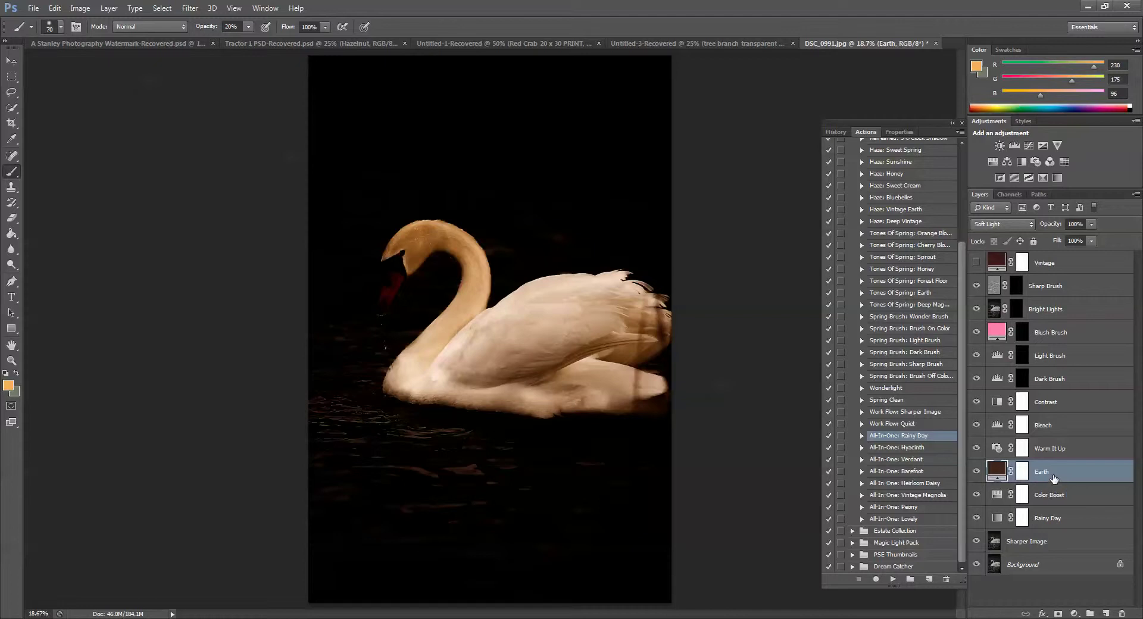
click(975, 471)
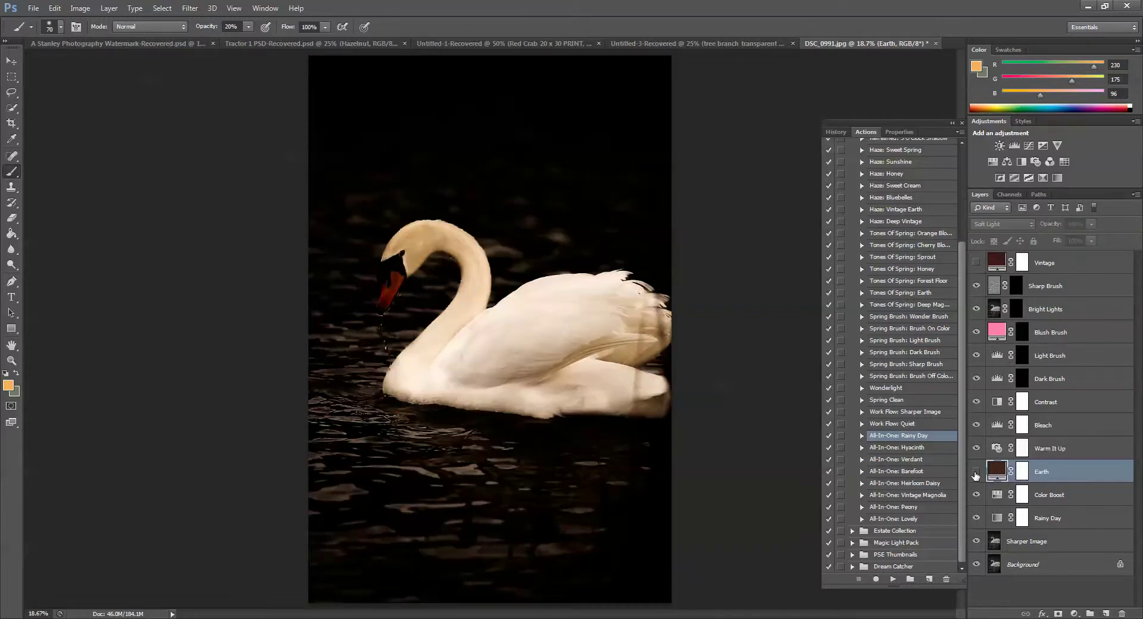
click(976, 471)
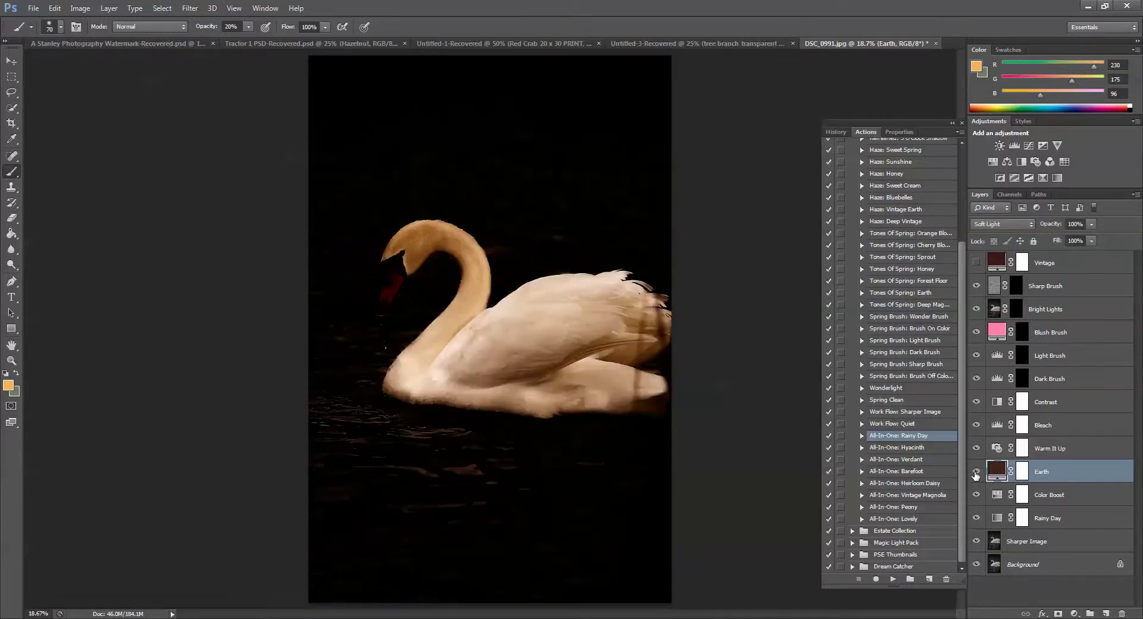
click(975, 471)
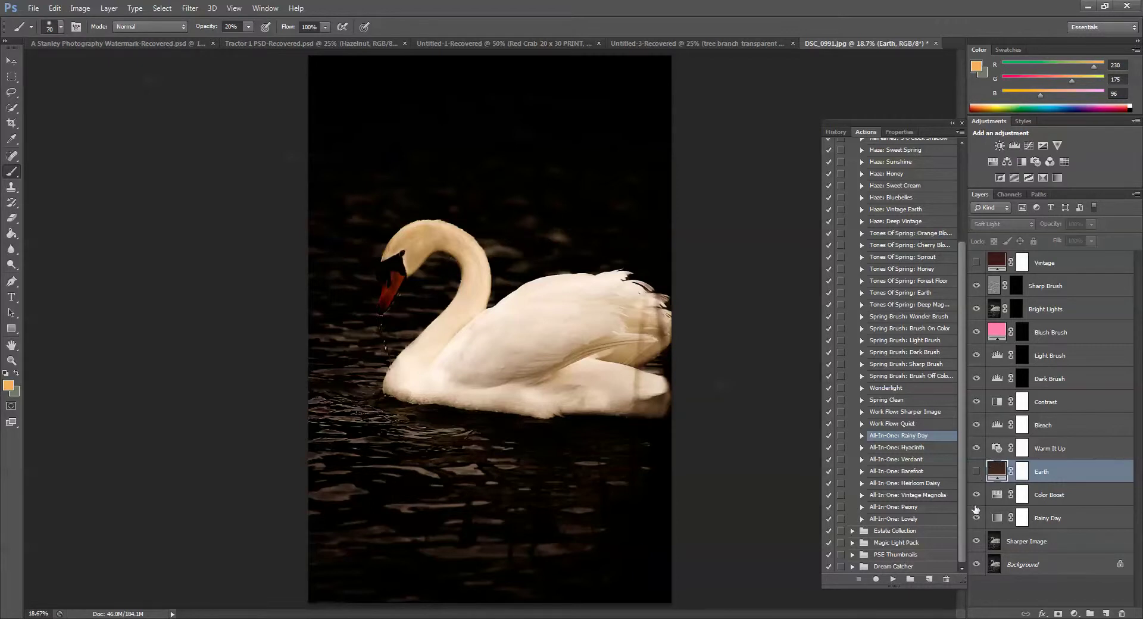
click(975, 542)
click(975, 541)
click(975, 542)
click(975, 542)
click(976, 519)
click(976, 519)
click(976, 519)
click(977, 519)
click(976, 519)
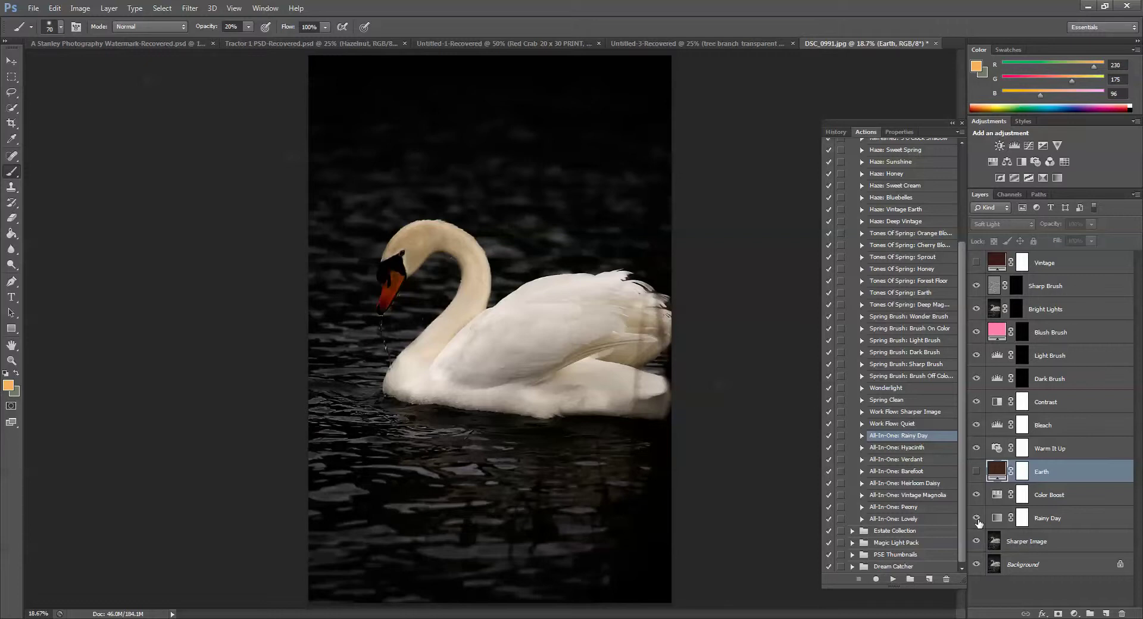
click(977, 519)
click(977, 519)
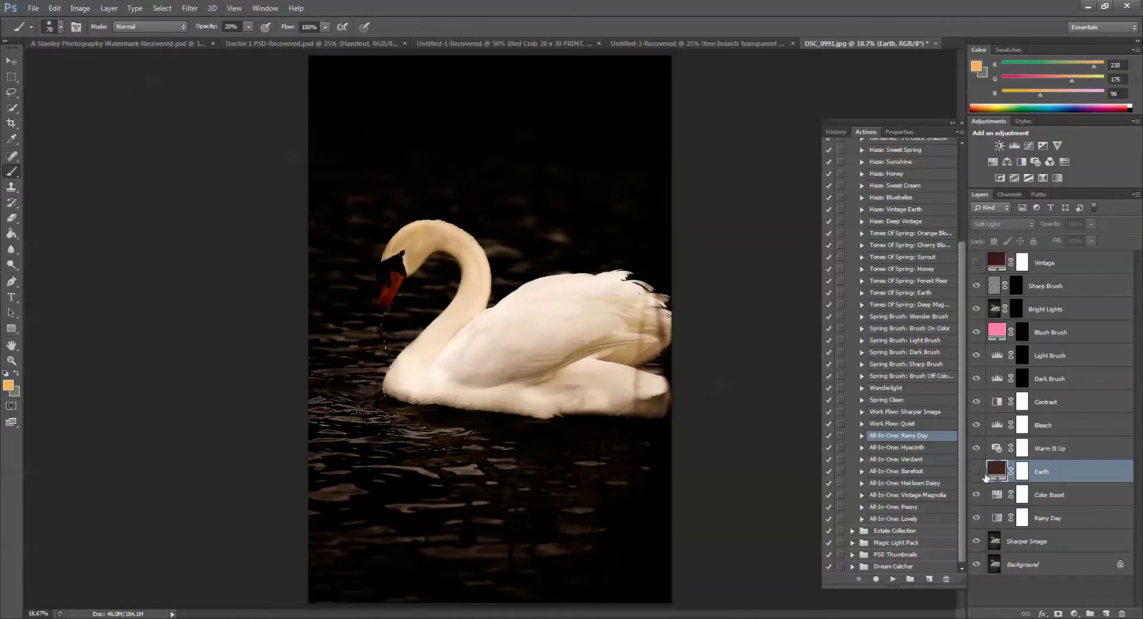
click(976, 449)
click(976, 448)
click(976, 448)
click(976, 448)
click(976, 448)
click(976, 425)
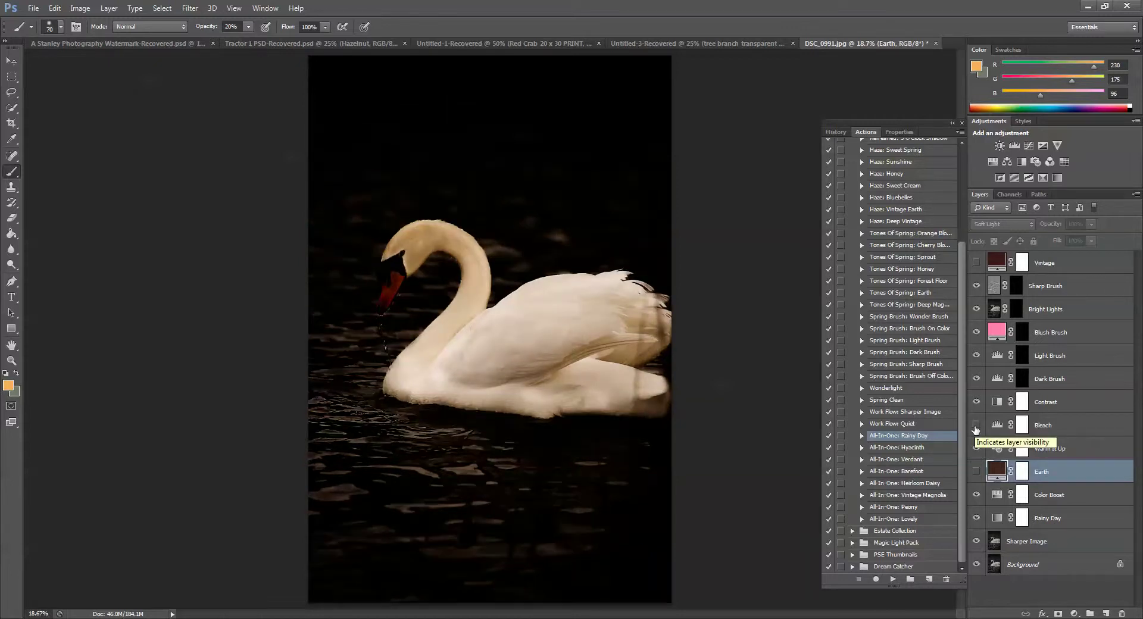
click(975, 426)
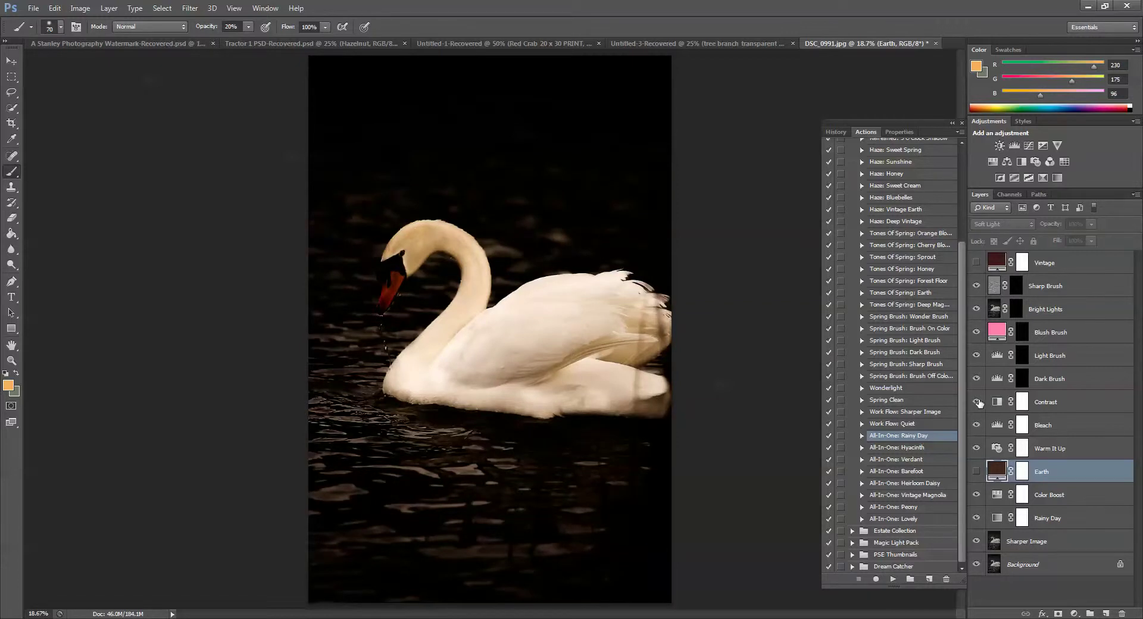
click(976, 402)
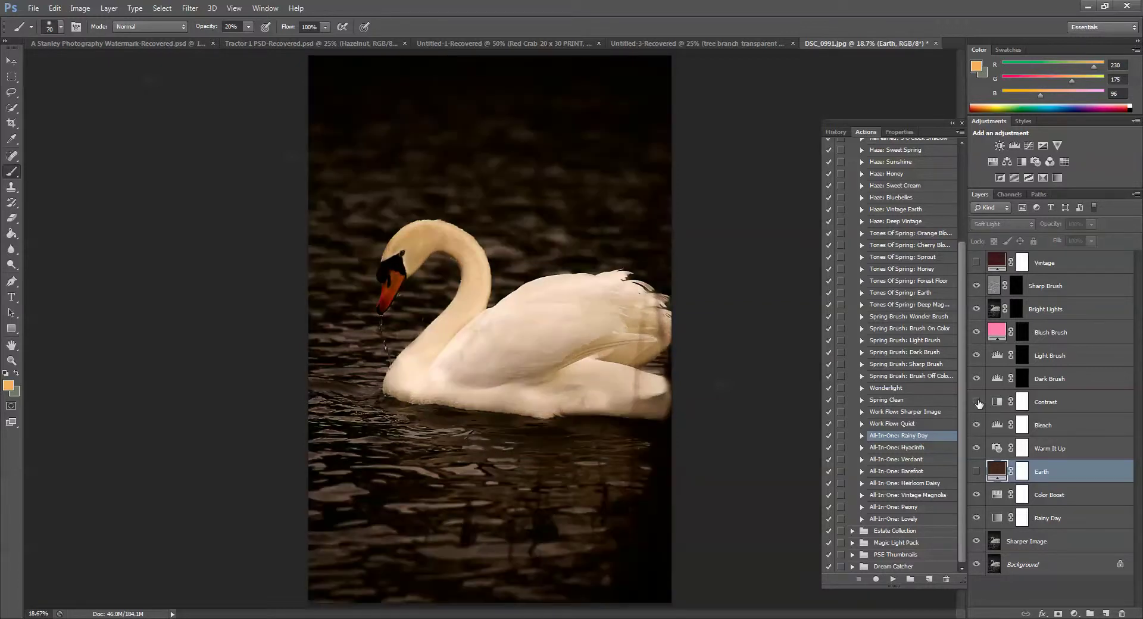
click(976, 403)
click(977, 402)
click(977, 403)
click(976, 403)
click(977, 403)
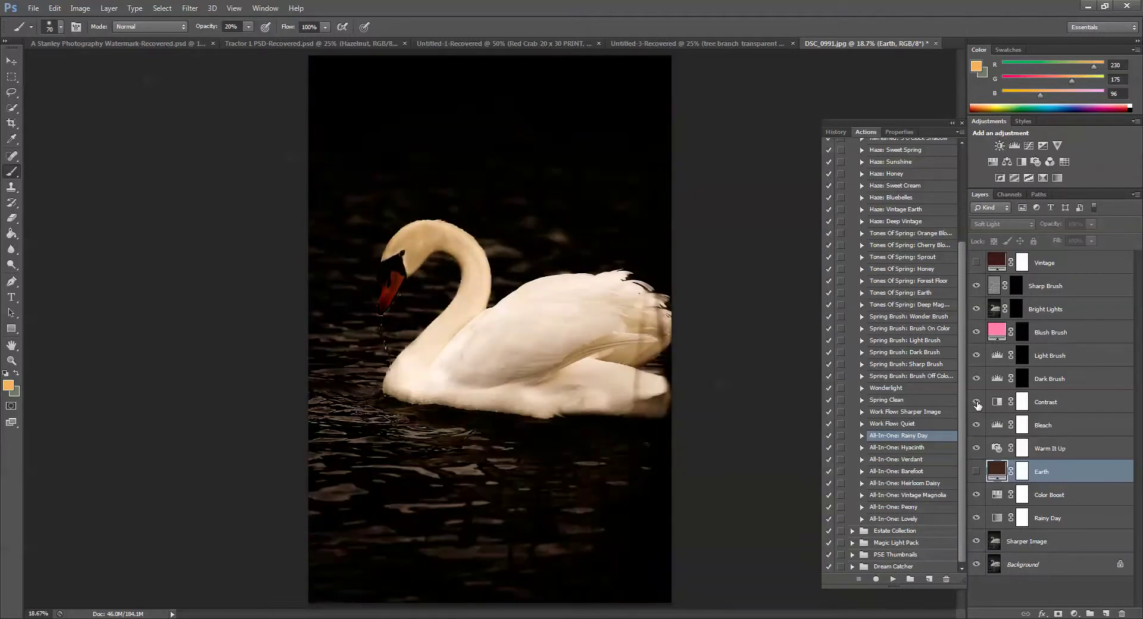
click(976, 402)
click(977, 403)
click(977, 403)
click(977, 403)
click(976, 403)
click(976, 402)
click(1049, 381)
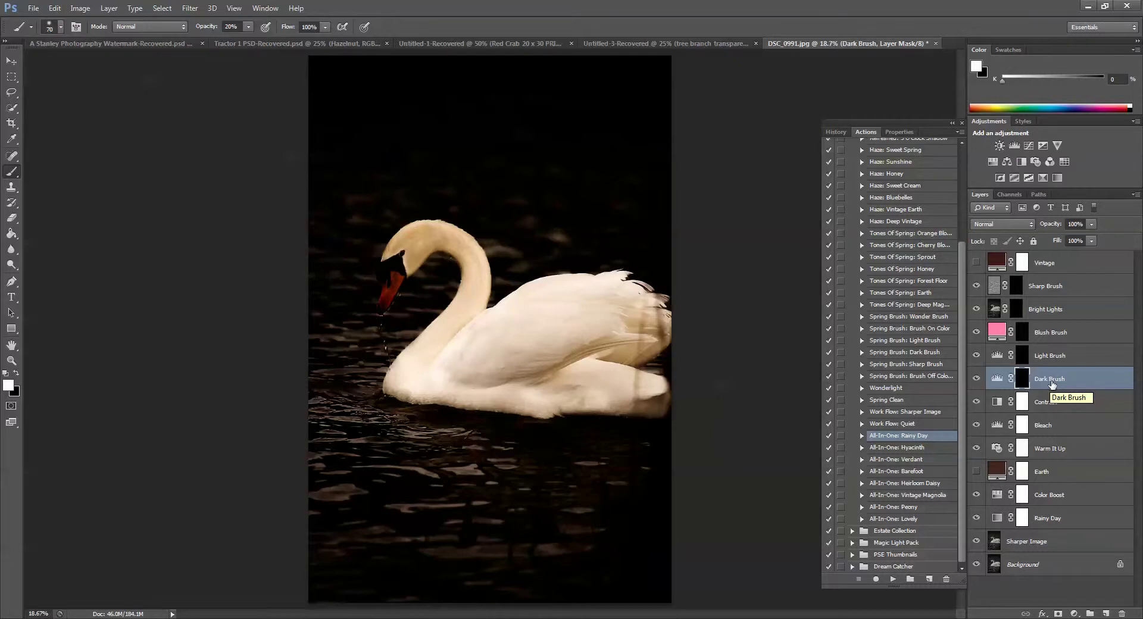
Step: Delete the Dark Brush, Light Brush, Blush Brush and Bright Lights layers
key(ctrl+2)
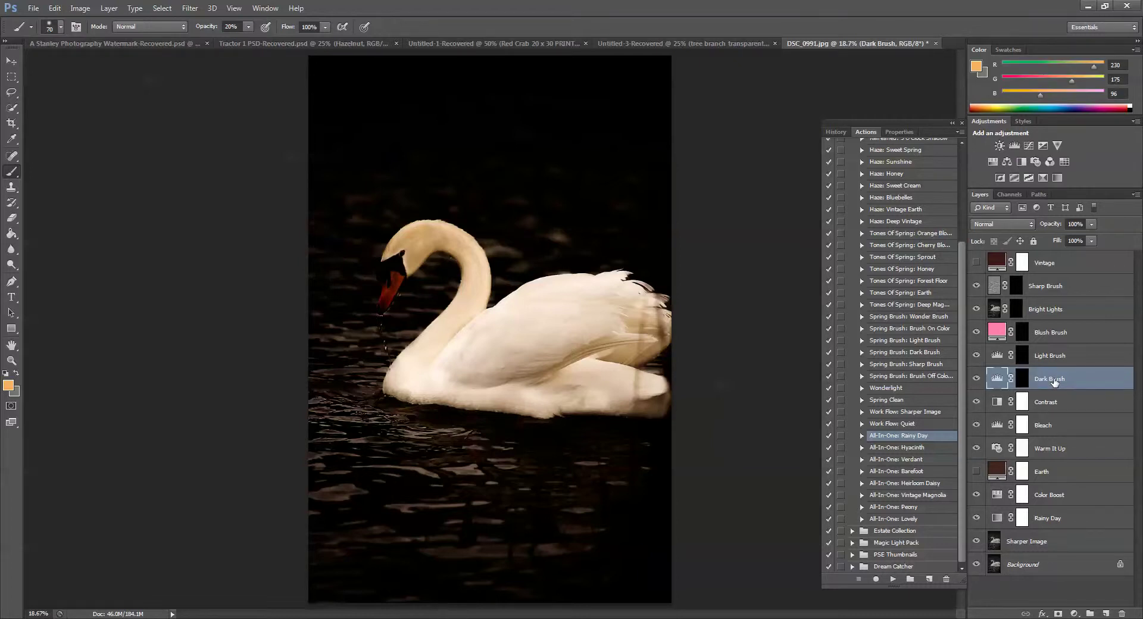
key(Delete)
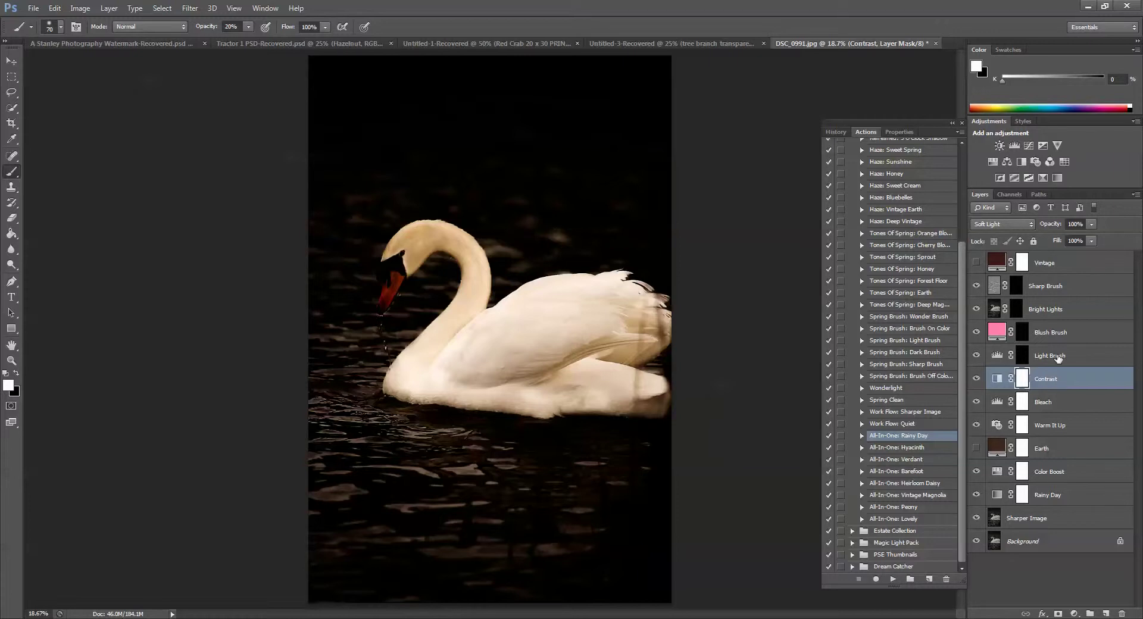
click(1052, 358)
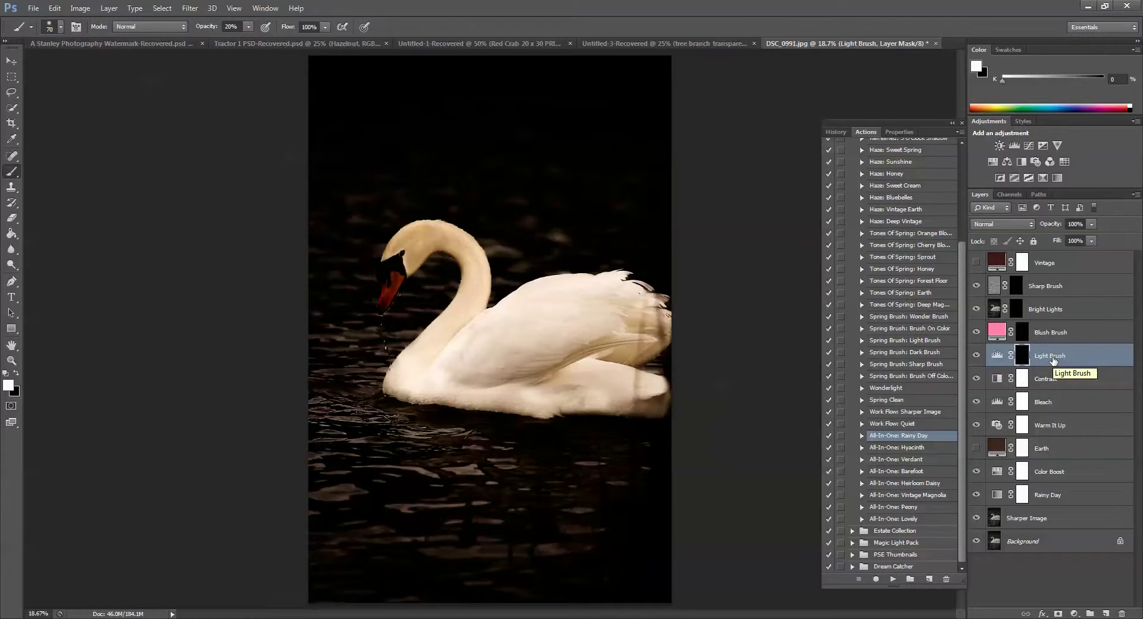
key(Delete)
click(1056, 334)
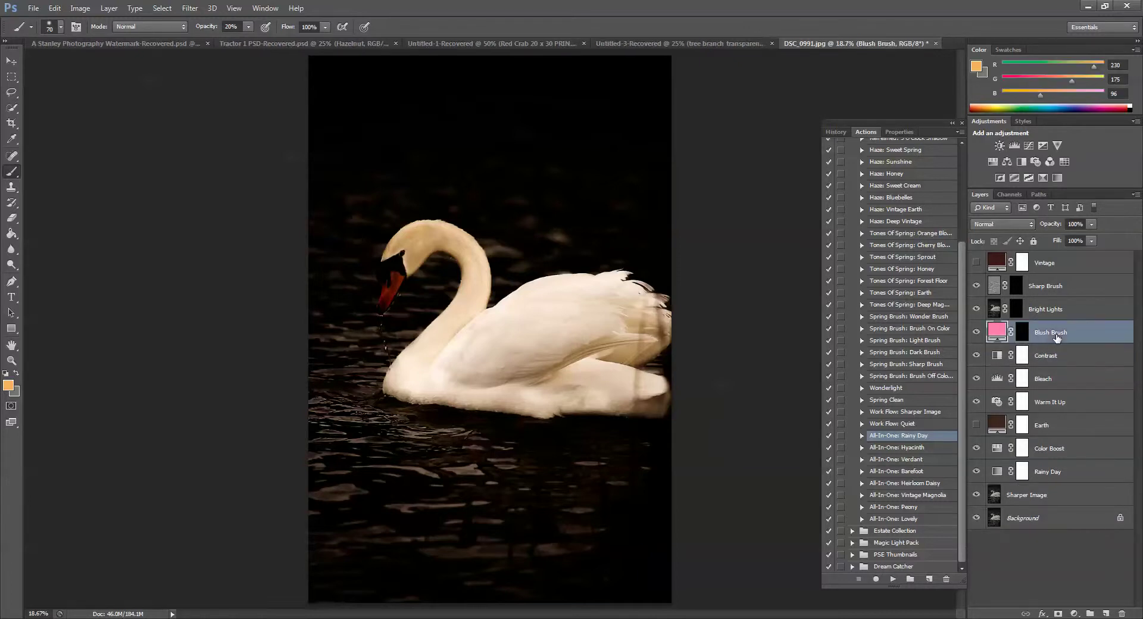
key(Delete)
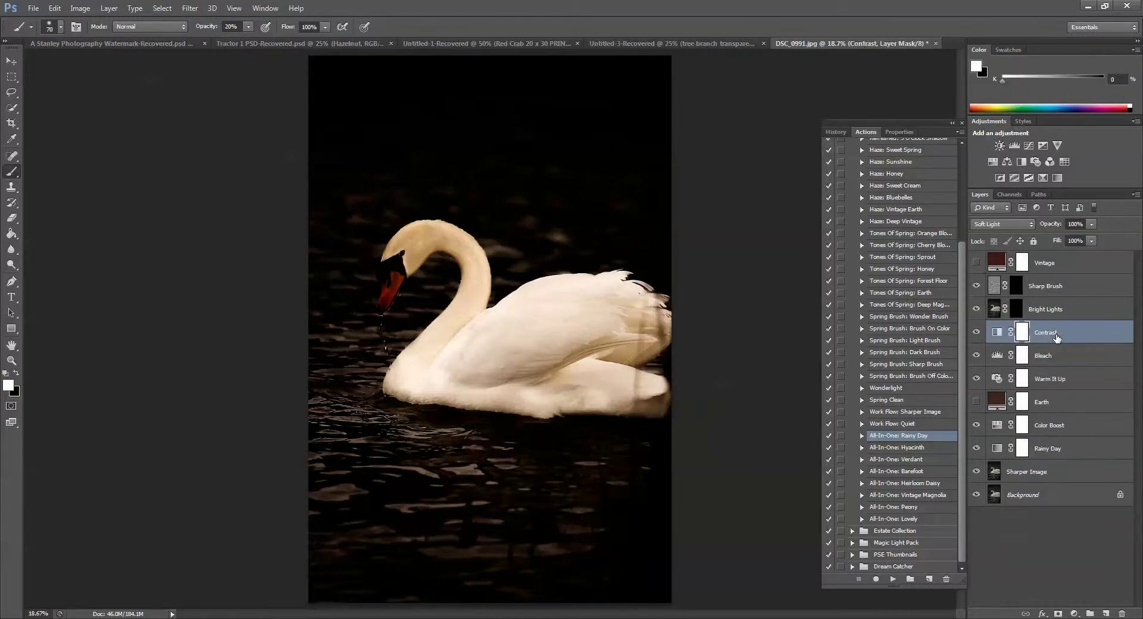
click(1057, 315)
key(Delete)
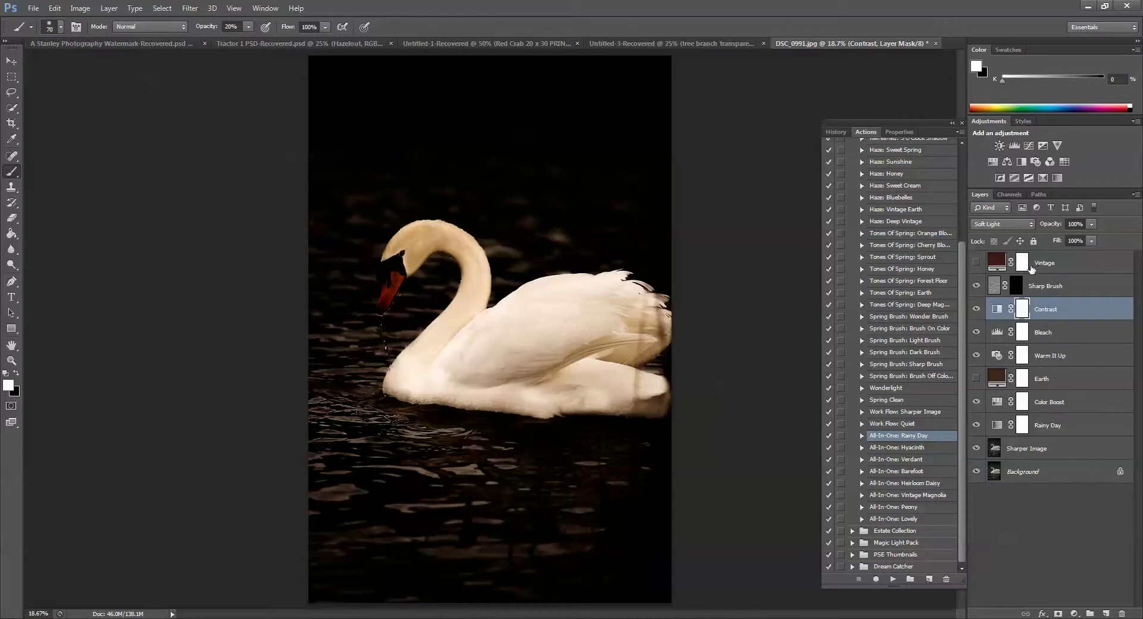
Step: Preview the Vintage tint on the swan, then delete the Vintage layer
click(976, 263)
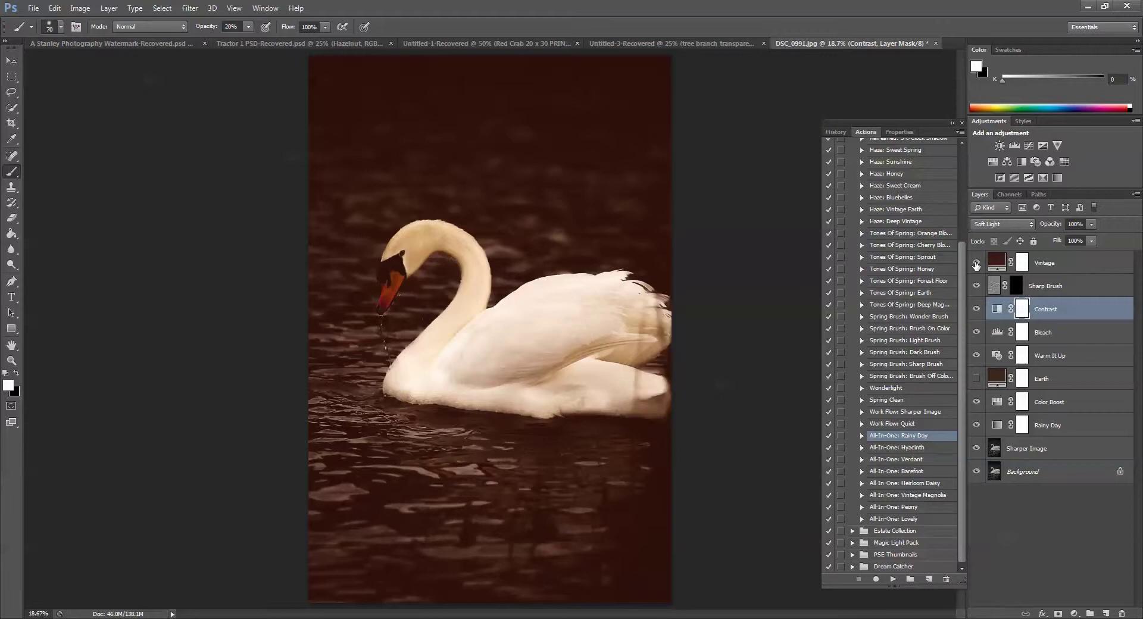
click(976, 263)
click(1042, 268)
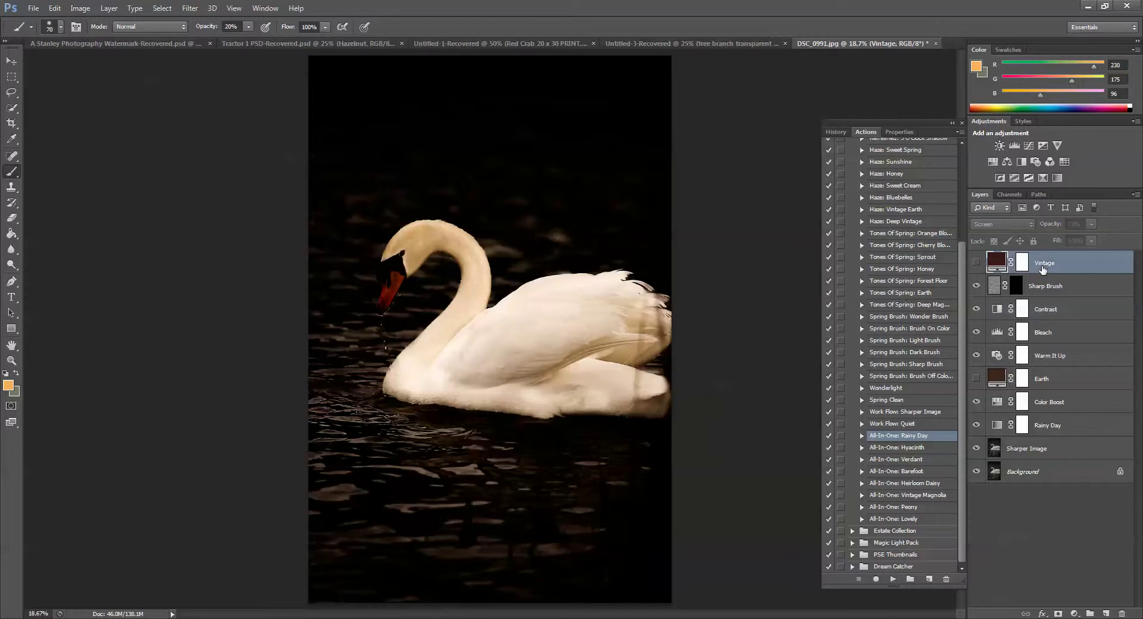
key(Delete)
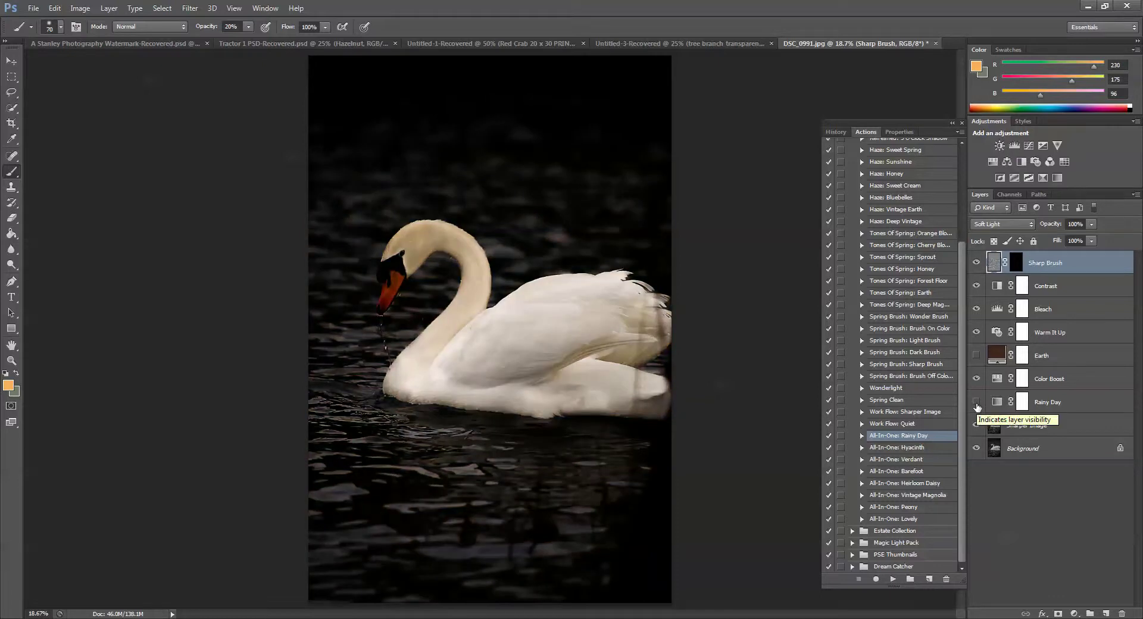
Step: Enable Rainy Day and paint black on its mask over the beak at 90% brush opacity
click(976, 402)
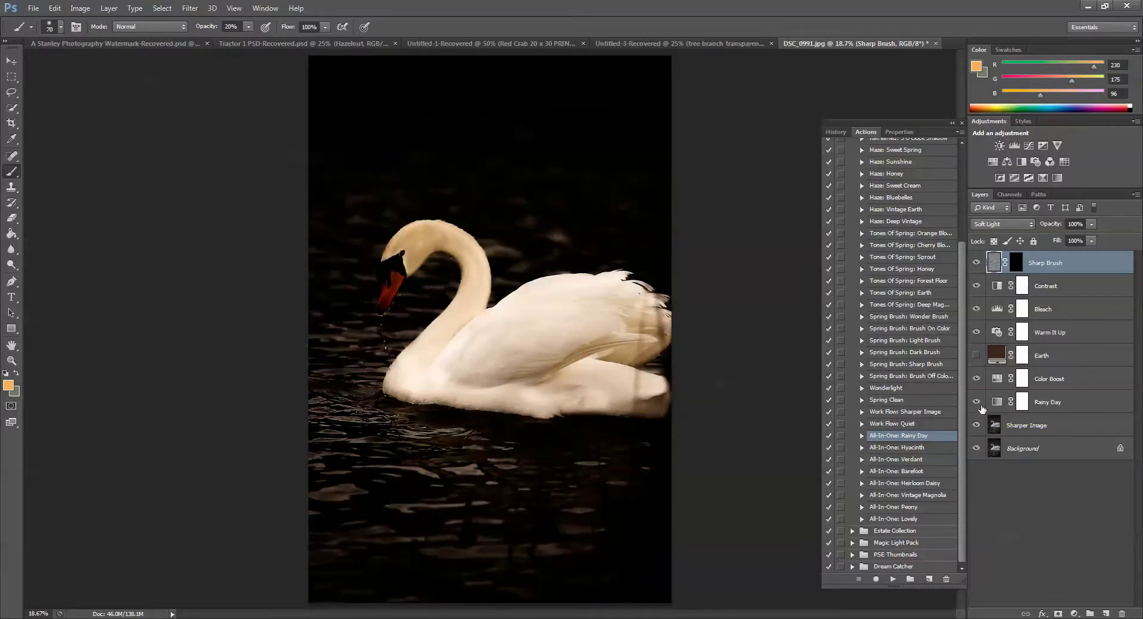
click(1020, 405)
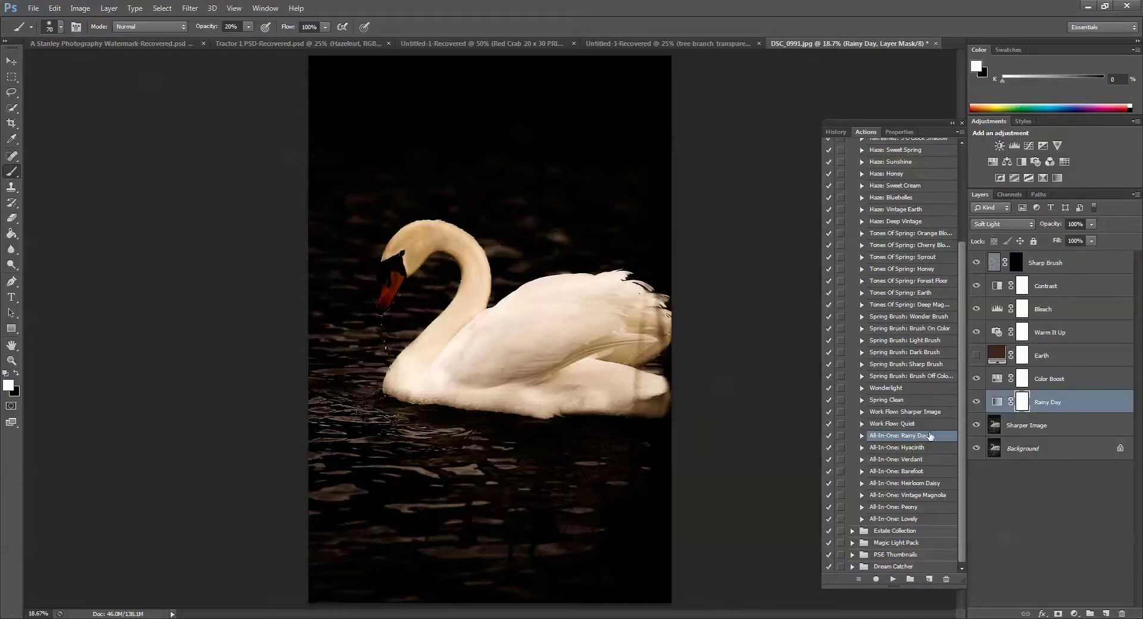
click(16, 372)
click(249, 27)
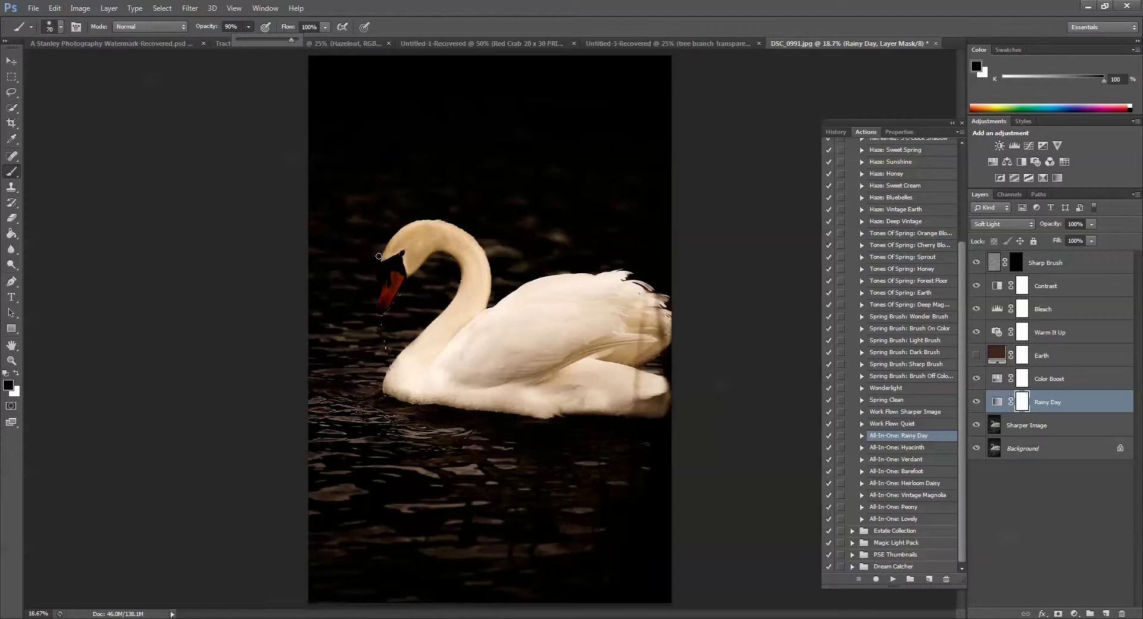
click(395, 276)
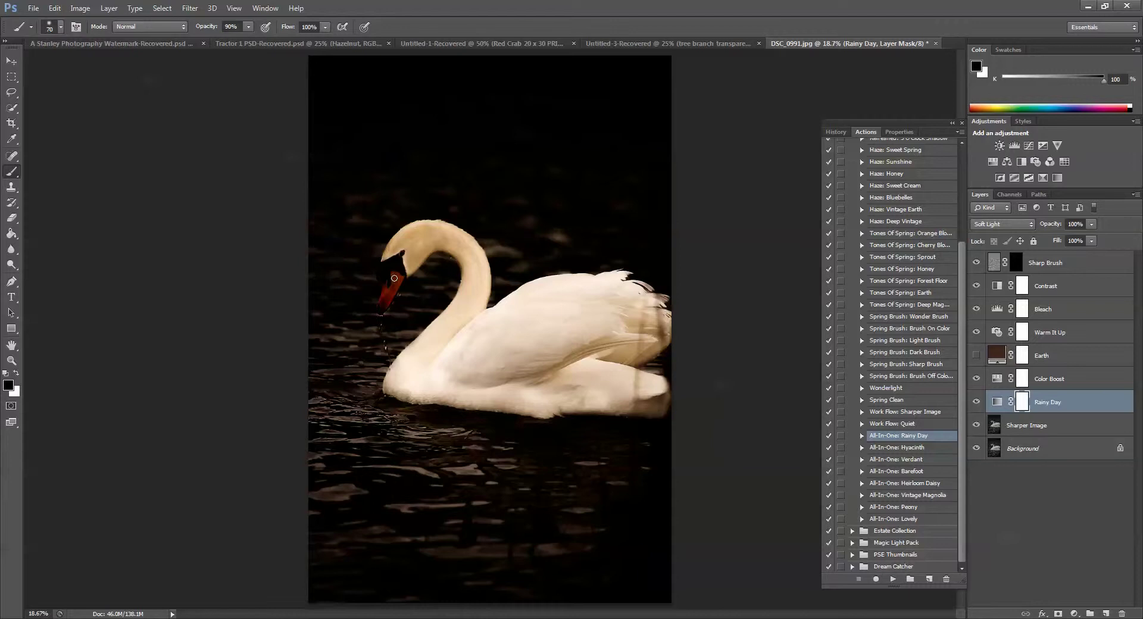
mouse_move(394, 278)
mouse_down()
mouse_move(381, 309)
mouse_move(388, 279)
mouse_move(380, 309)
mouse_move(402, 277)
mouse_move(382, 306)
mouse_move(387, 274)
mouse_move(380, 309)
mouse_move(399, 272)
mouse_move(389, 284)
mouse_up()
Step: Toggle the Rainy Day layer on and off repeatedly to compare the effect
click(975, 402)
click(976, 403)
click(976, 402)
click(976, 403)
click(976, 403)
click(975, 403)
click(976, 403)
click(976, 403)
Step: Delete the hidden Earth layer and toggle the Contrast layer to judge its effect
click(1047, 357)
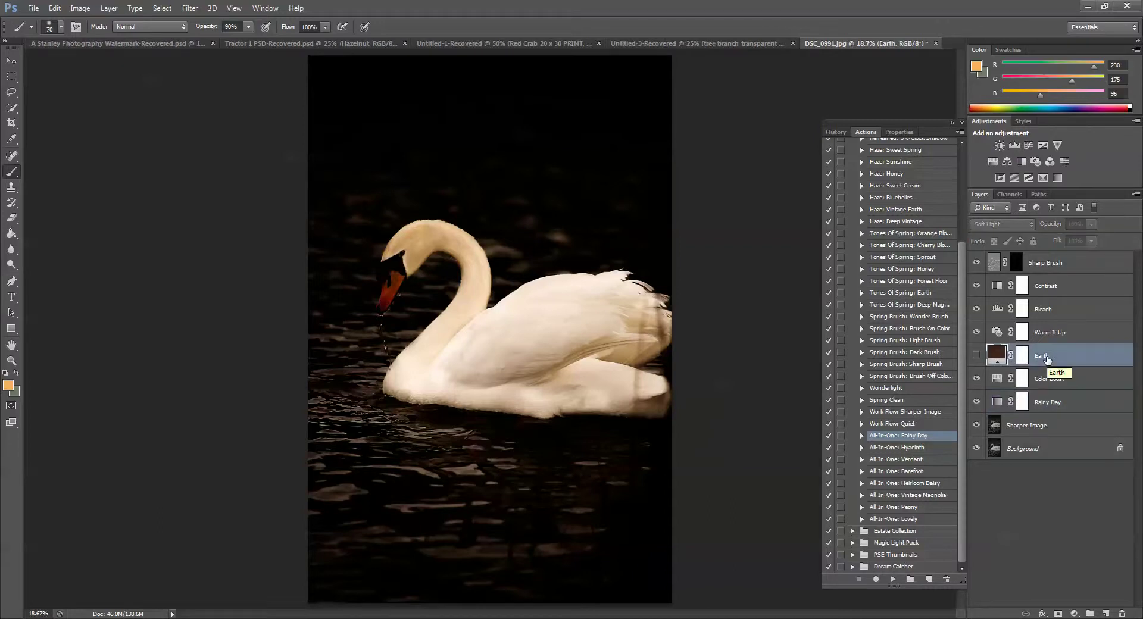
key(Delete)
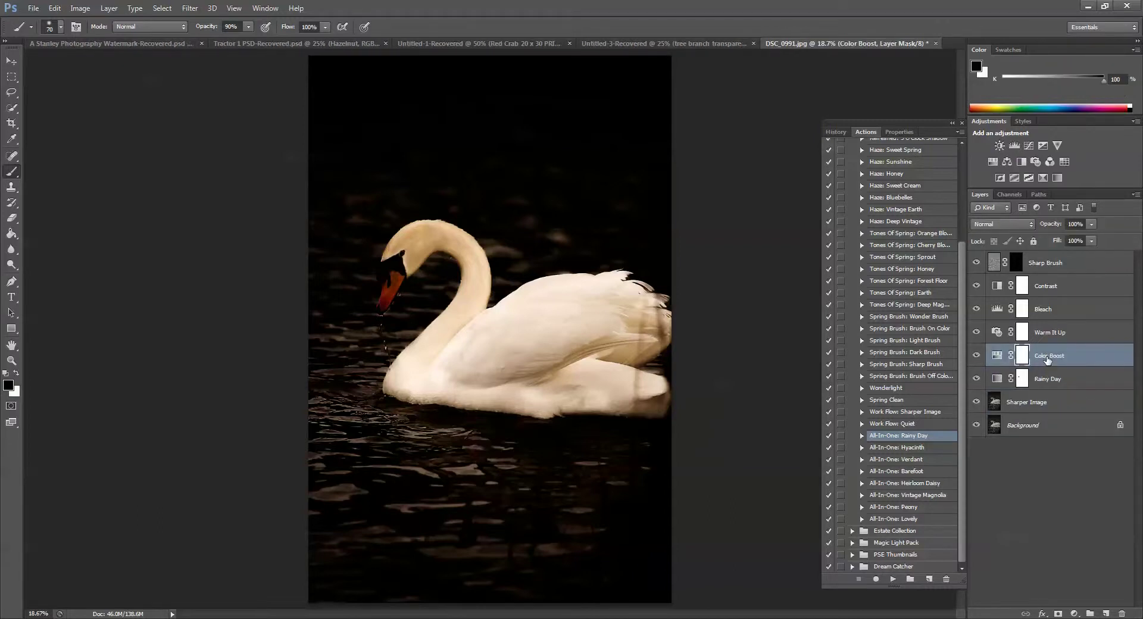
click(976, 286)
click(976, 286)
click(976, 285)
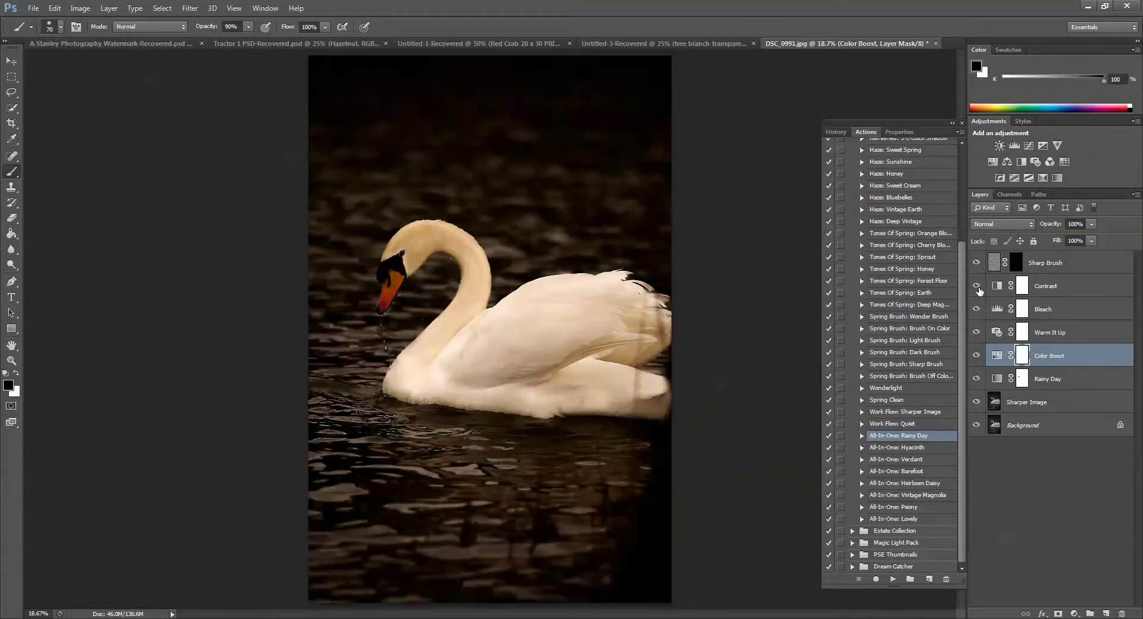
click(978, 287)
click(976, 286)
click(976, 286)
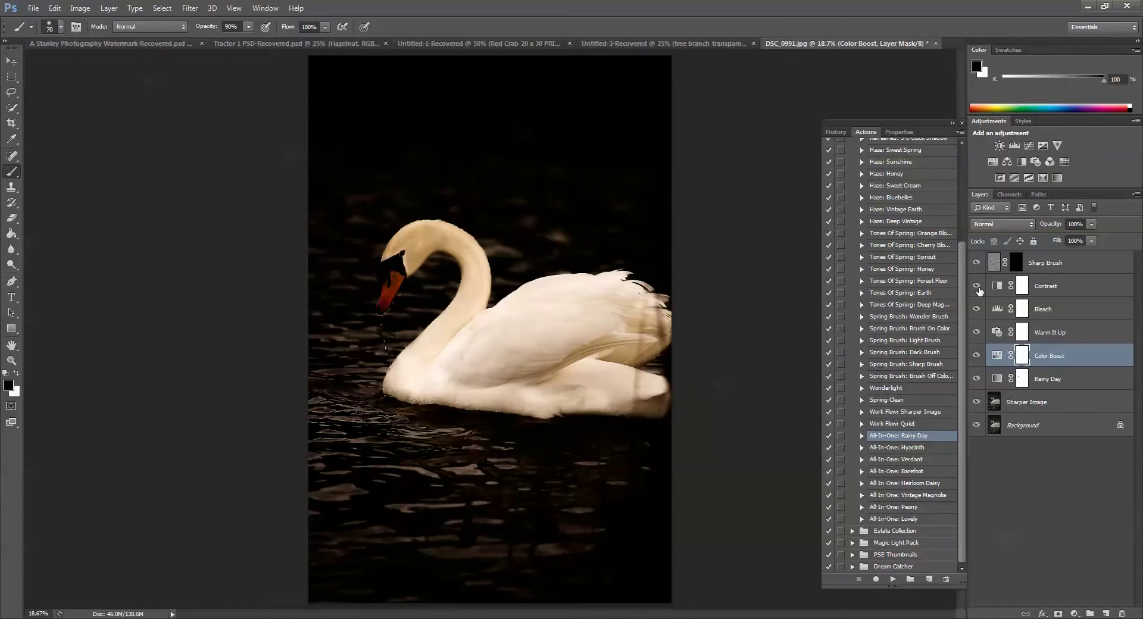
click(977, 287)
click(976, 286)
Step: Paint the Contrast effect off the swan's beak on its mask and compare
click(1019, 291)
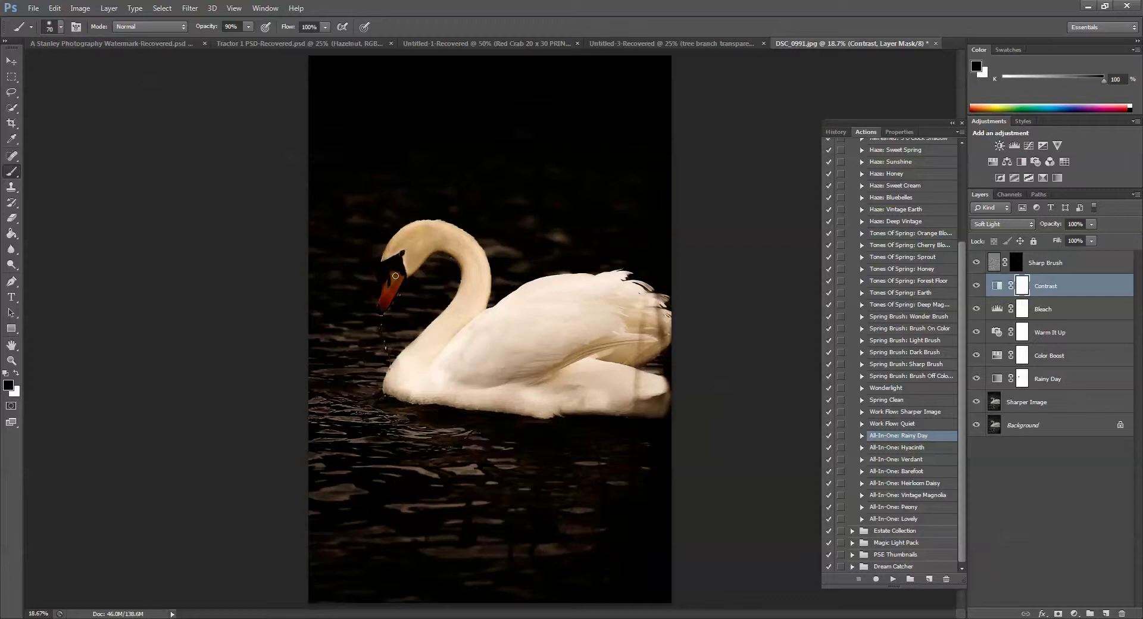
drag(395, 283, 380, 306)
click(976, 286)
click(975, 285)
Step: Switch to a white foreground with 48% brush opacity
click(16, 373)
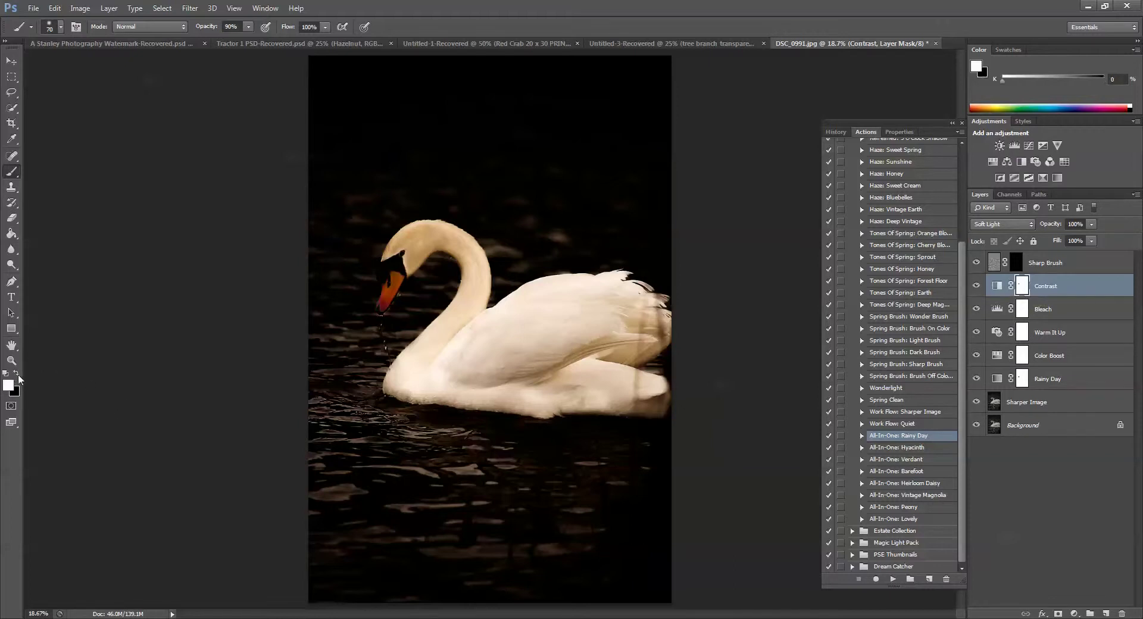
click(249, 27)
drag(248, 41, 223, 41)
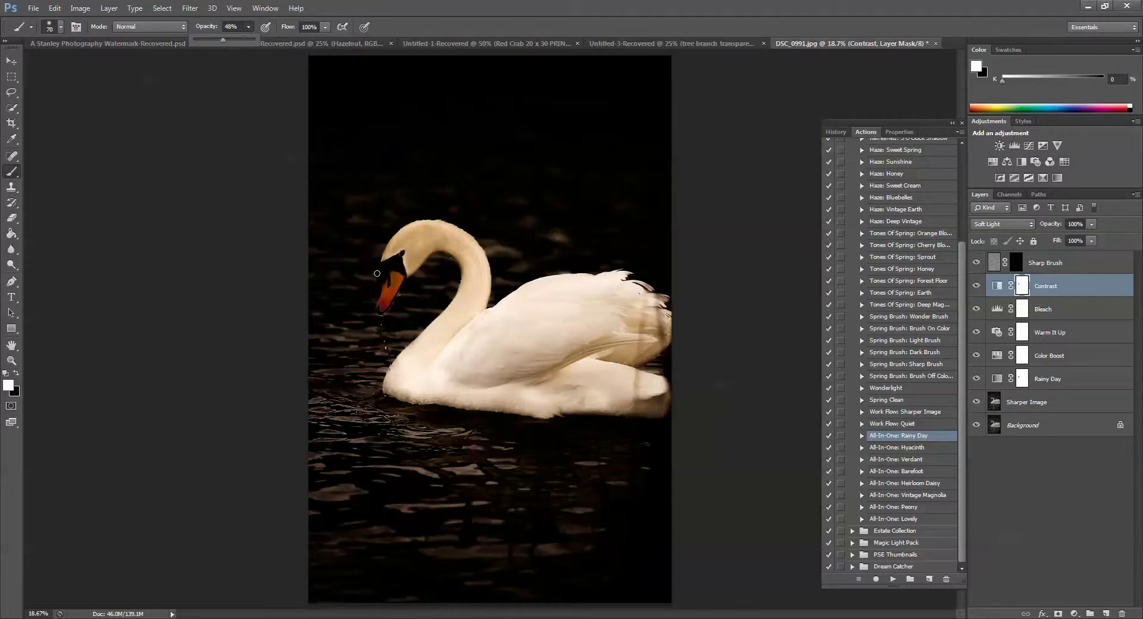
click(396, 277)
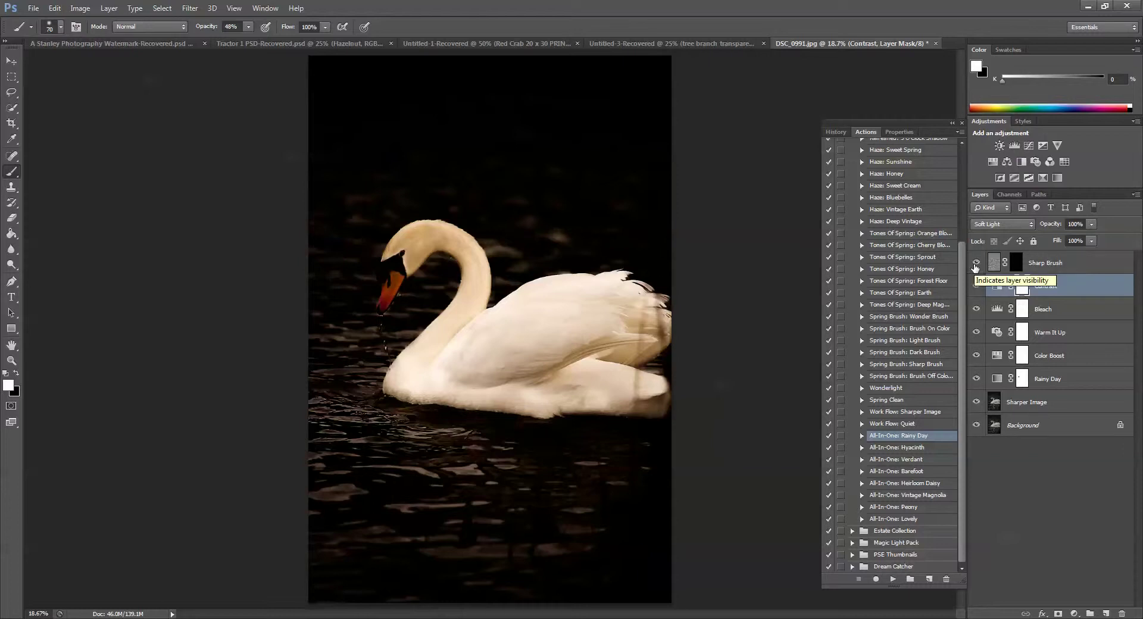
alt+click(975, 426)
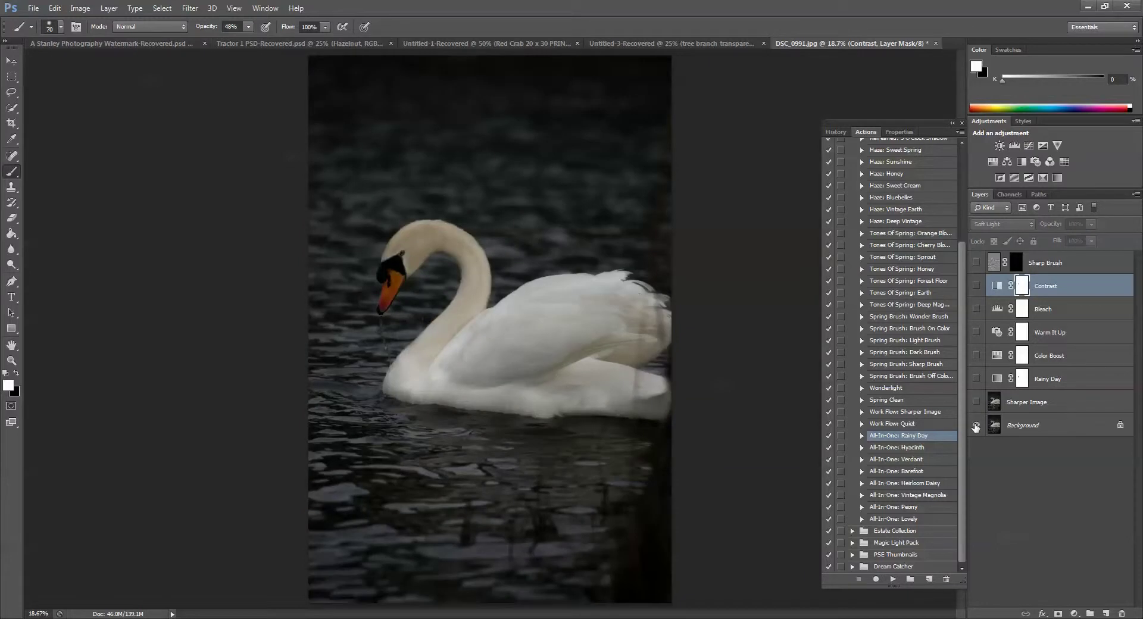
alt+click(976, 427)
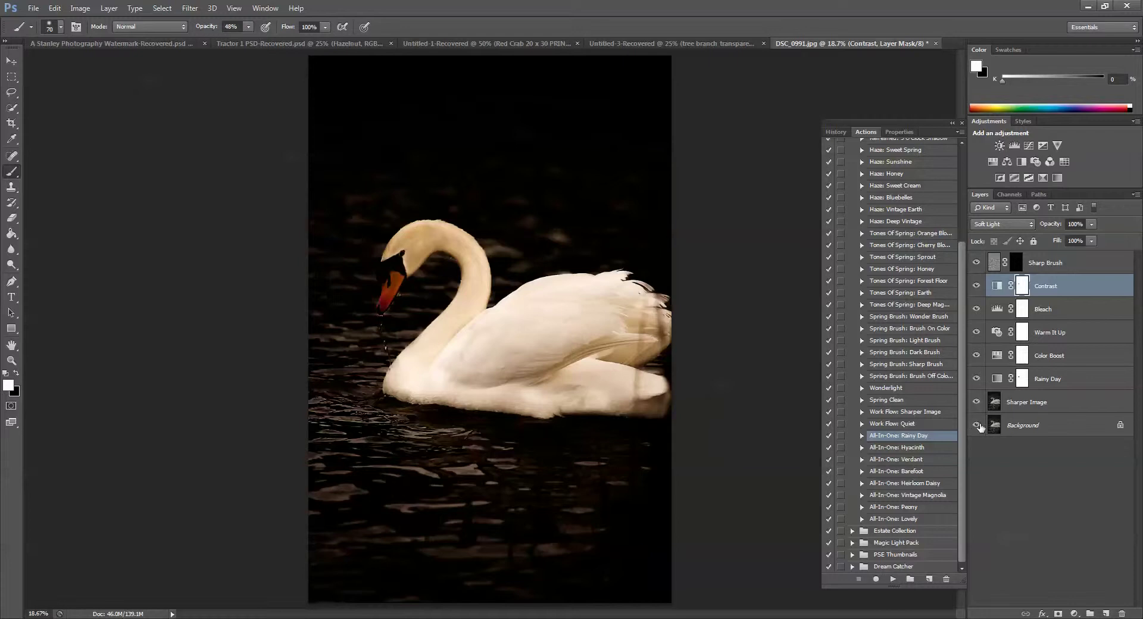
Step: Paint the swan's body and neck into the Sharp Brush mask at about 84% opacity, resizing the brush around 400
click(1020, 267)
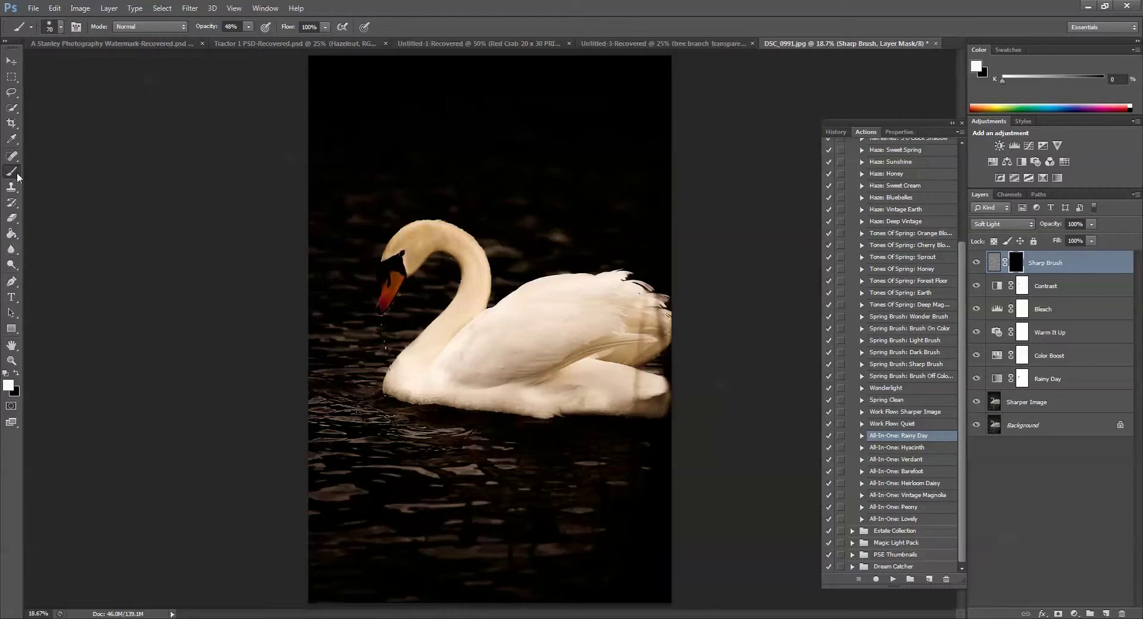
click(248, 26)
drag(250, 43, 273, 46)
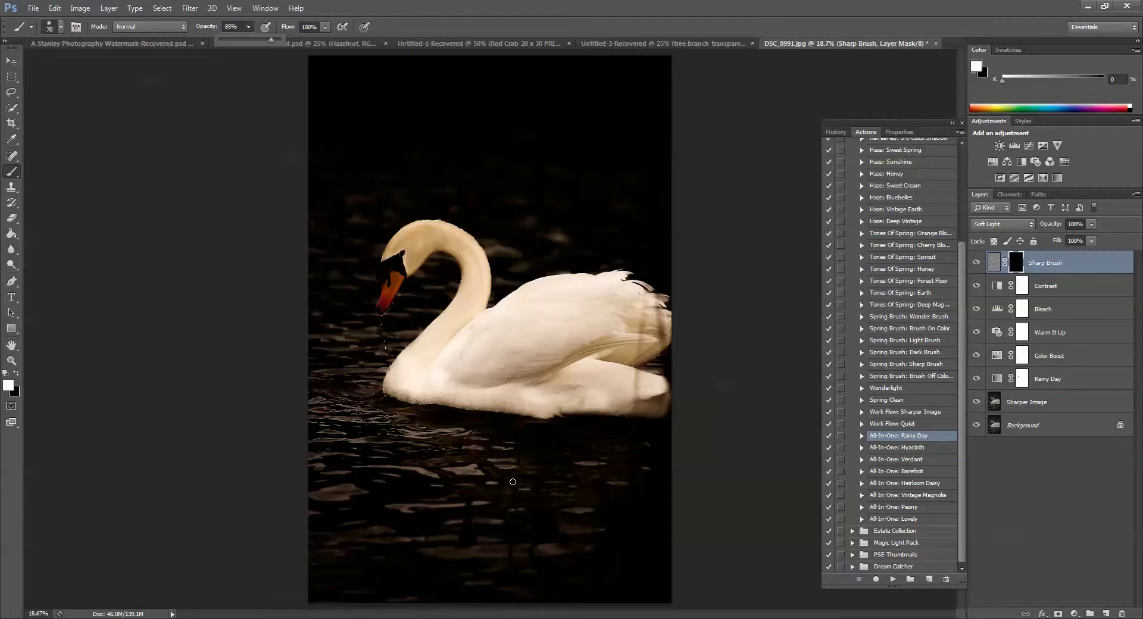
key(bracketright)
key(bracketright)
key(bracketright)
key(bracketright)
key(bracketright)
key(bracketright)
key(bracketright)
key(bracketright)
key(bracketright)
key(bracketright)
key(bracketright)
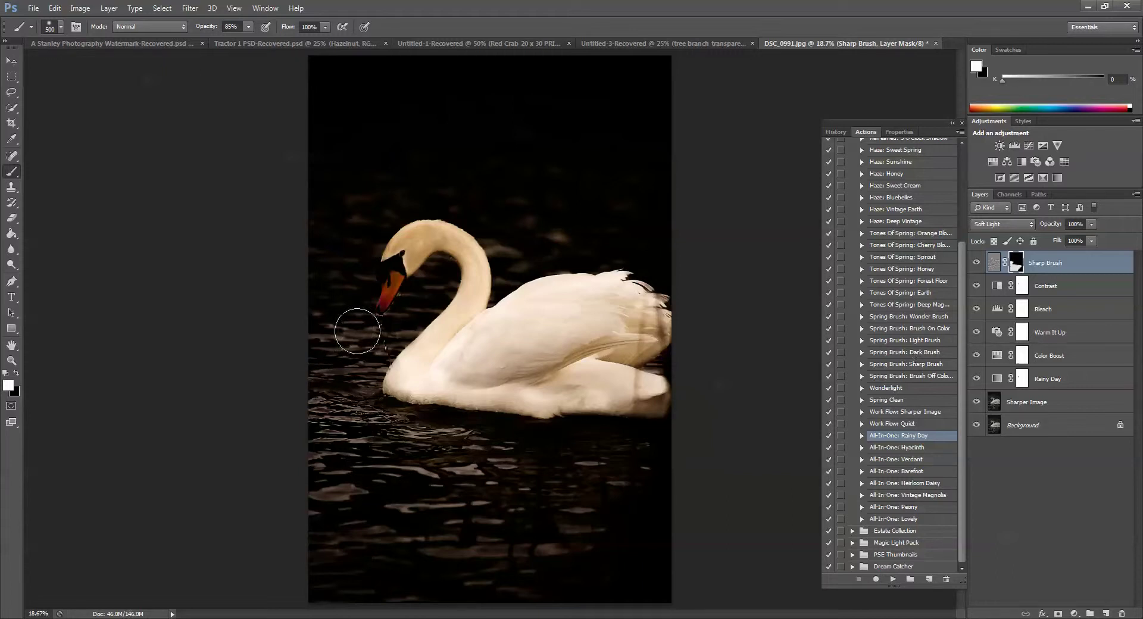
key(bracketleft)
key(bracketleft)
key(bracketleft)
key(bracketleft)
key(bracketleft)
key(bracketleft)
key(bracketright)
key(bracketright)
key(bracketright)
key(bracketright)
key(bracketright)
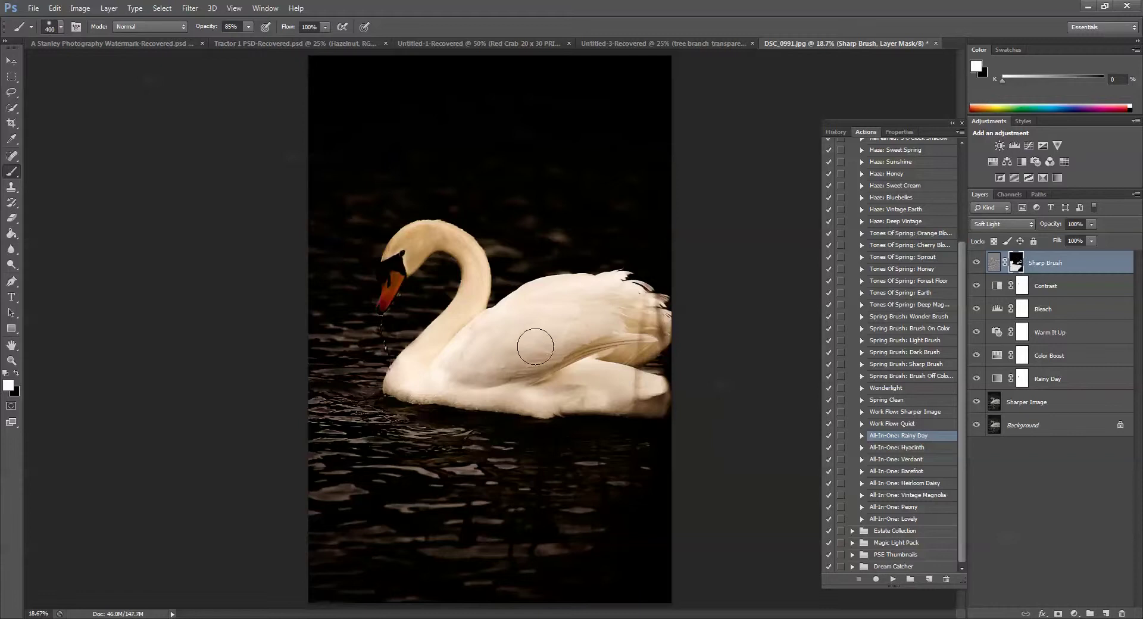
Step: Lower brush opacity to 53% and paint sharpening onto the lower body and breast
click(248, 27)
drag(227, 39, 229, 39)
click(514, 371)
mouse_move(564, 386)
mouse_down()
mouse_move(513, 397)
mouse_move(415, 375)
mouse_up()
alt+click(976, 403)
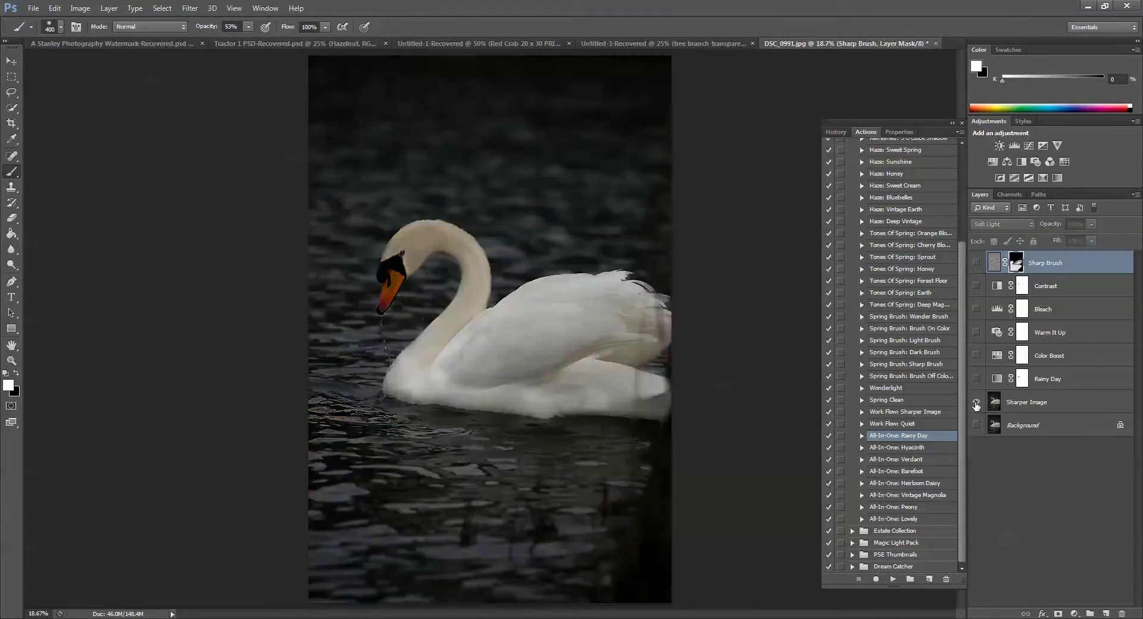
alt+click(976, 403)
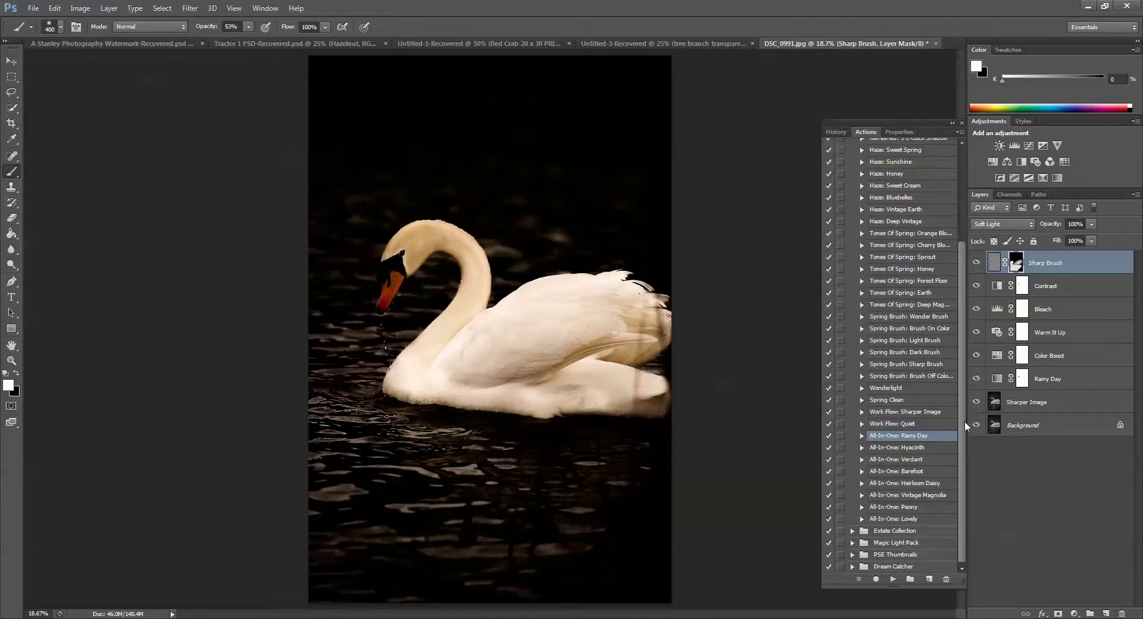
mouse_move(963, 422)
mouse_down()
mouse_move(962, 338)
mouse_move(960, 420)
mouse_up()
Step: Place Spot Light.jpg from Desktop > Magic Light Pack > OVERLAYS into the swan photo
click(36, 9)
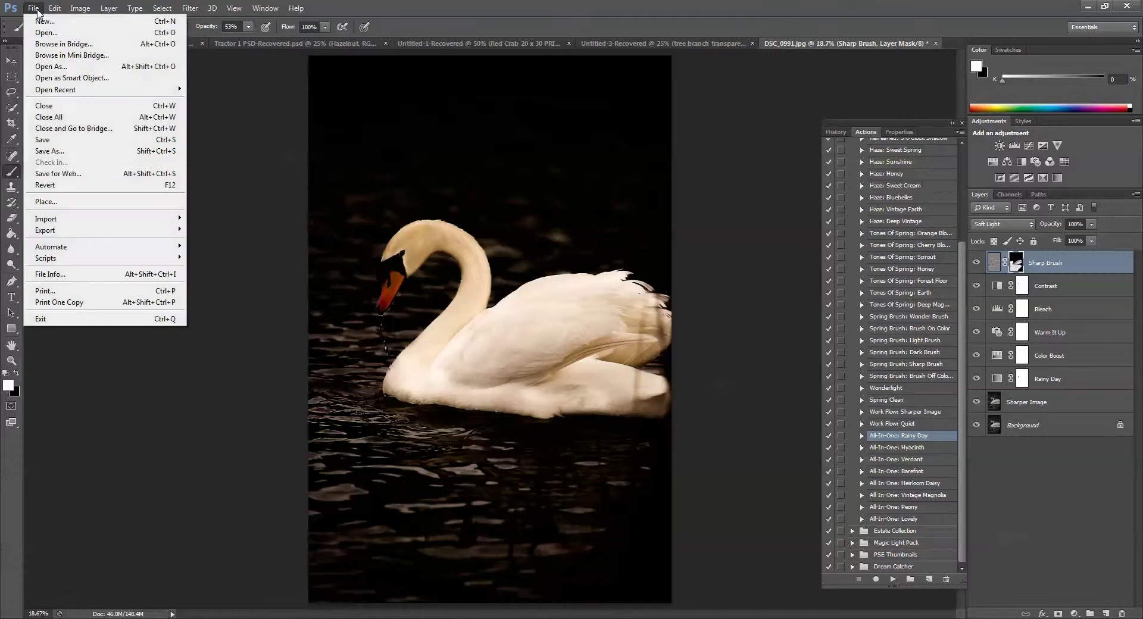
click(119, 202)
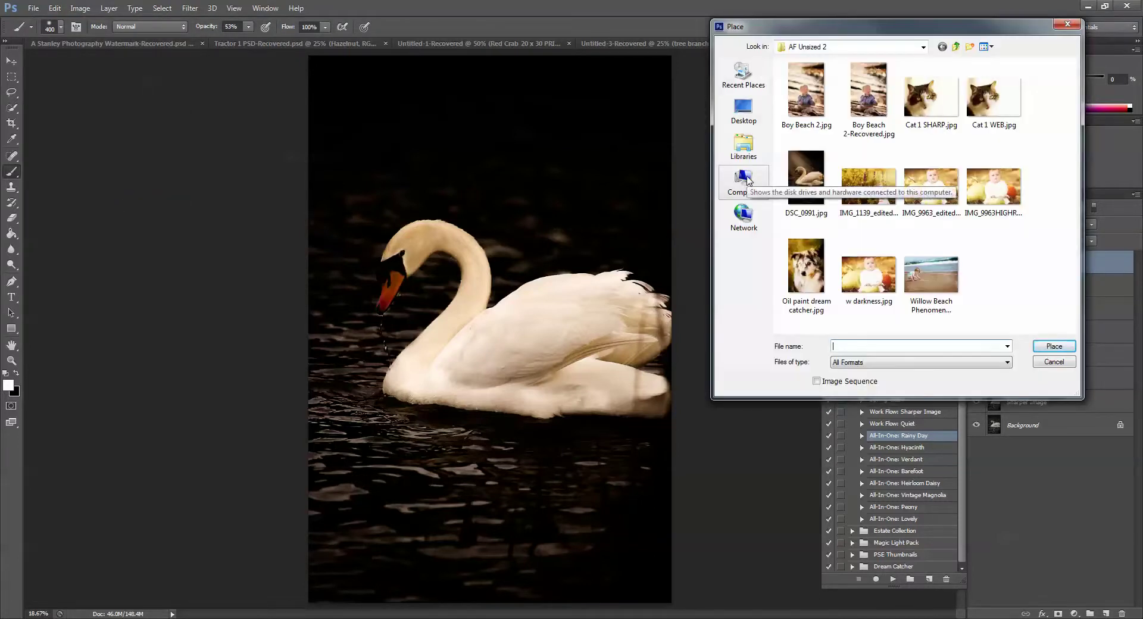
click(744, 110)
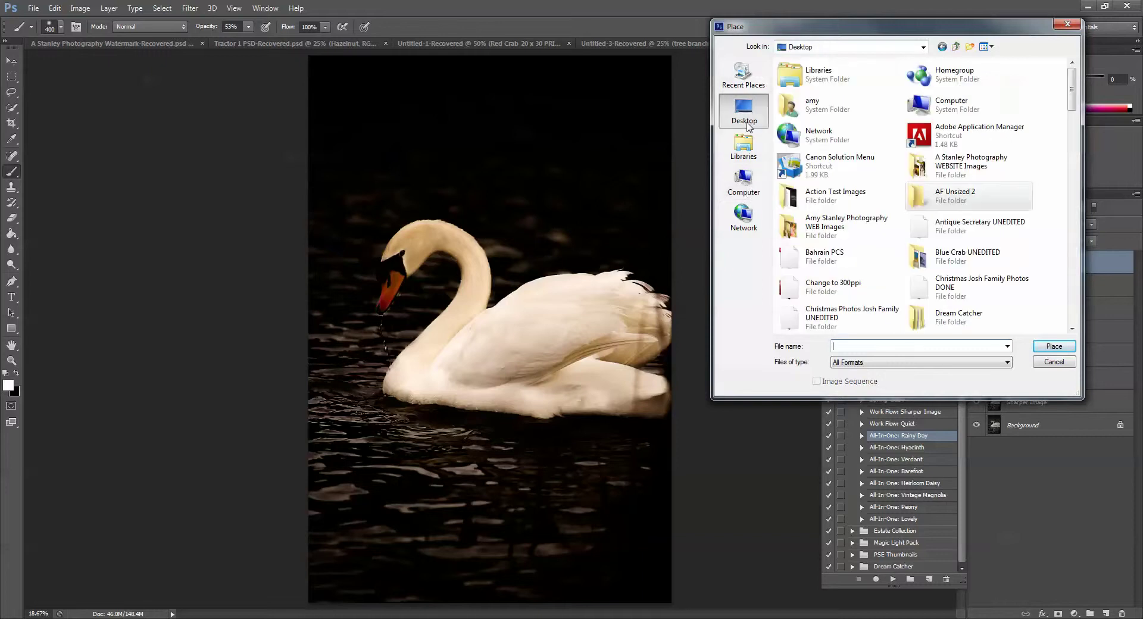
drag(1071, 86, 1076, 156)
double_click(872, 138)
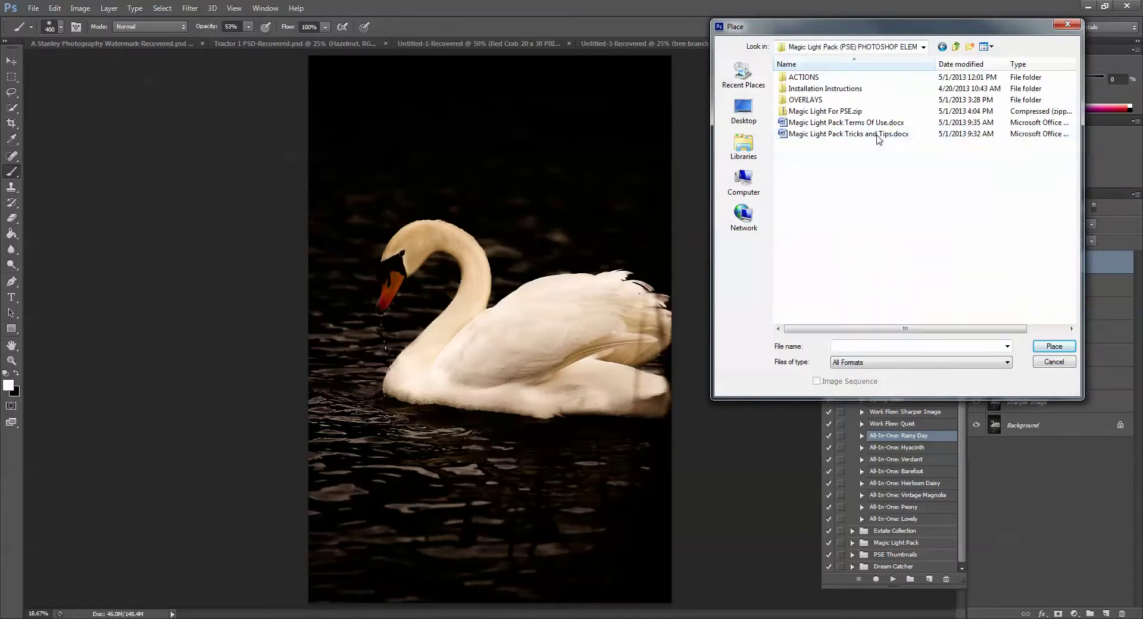
double_click(800, 100)
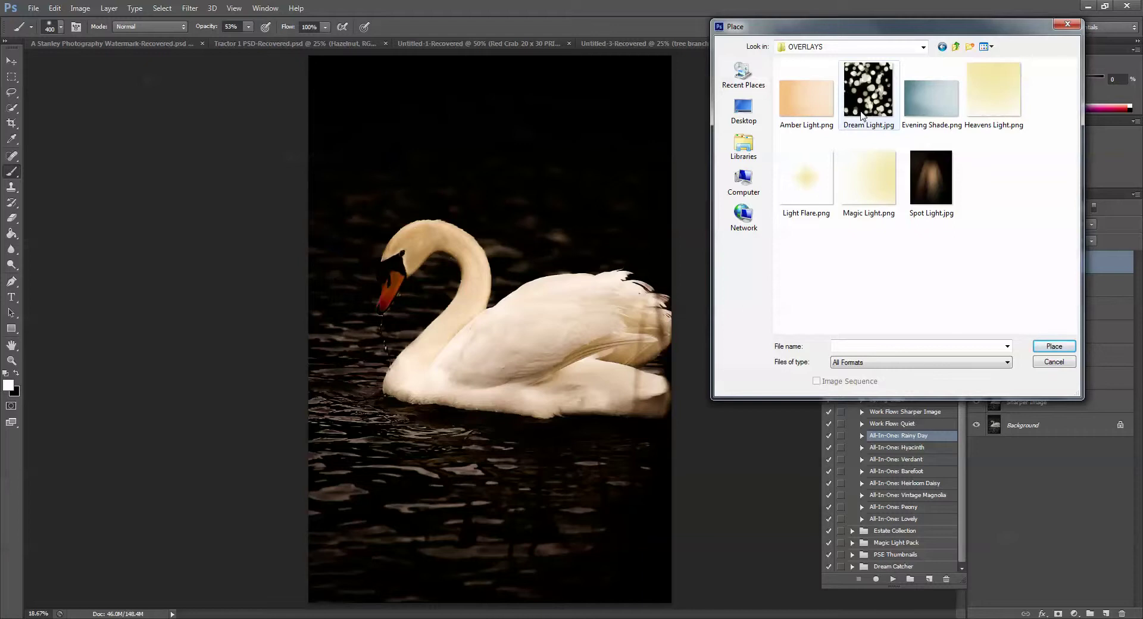
click(932, 181)
click(1069, 351)
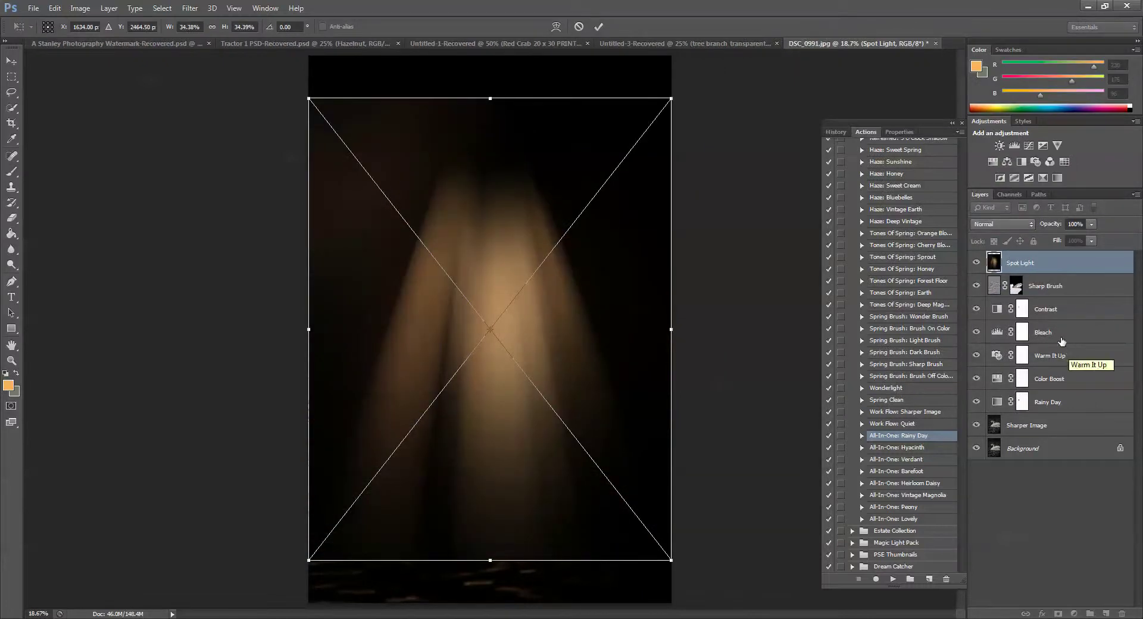
Step: Commit the placement, rotate the Spot Light layer about −33°, reposition it and apply
click(598, 27)
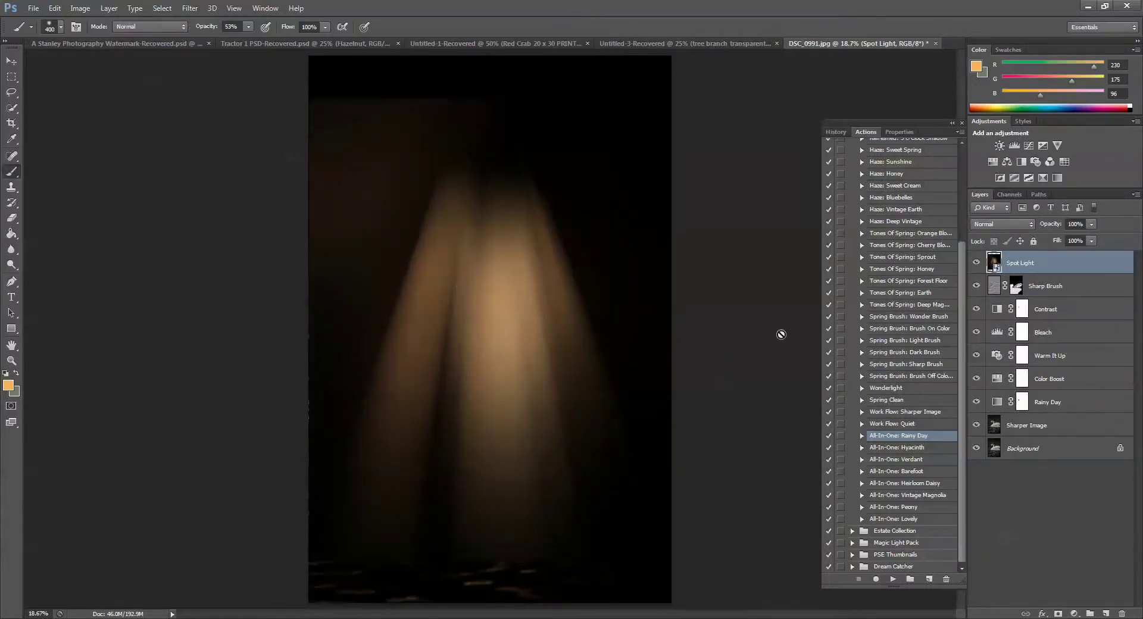
click(11, 63)
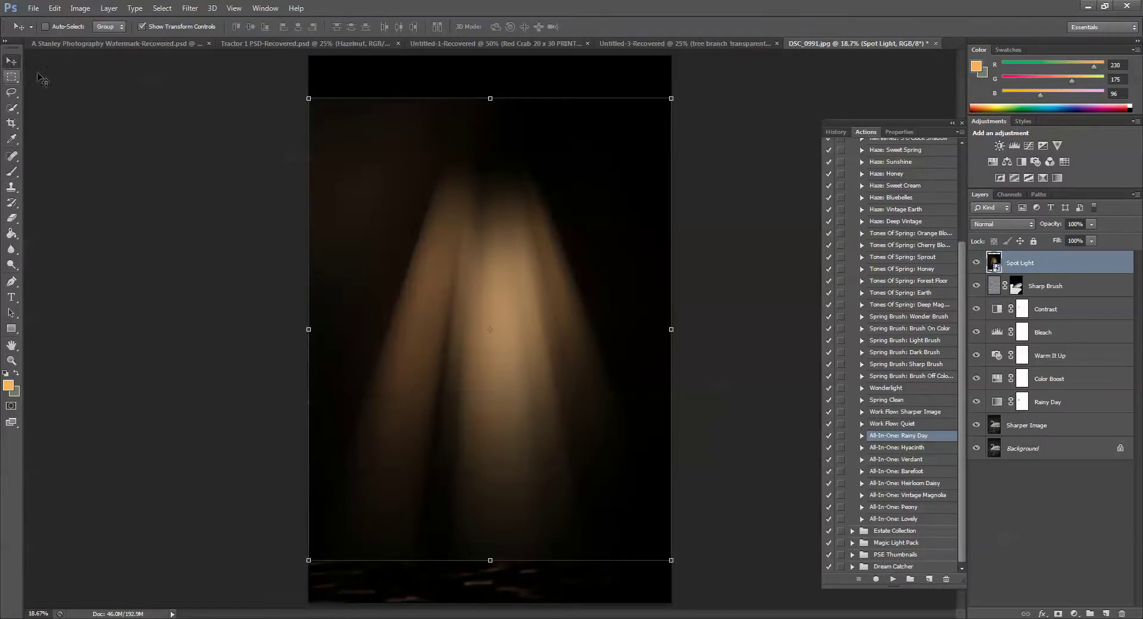
drag(491, 564, 508, 354)
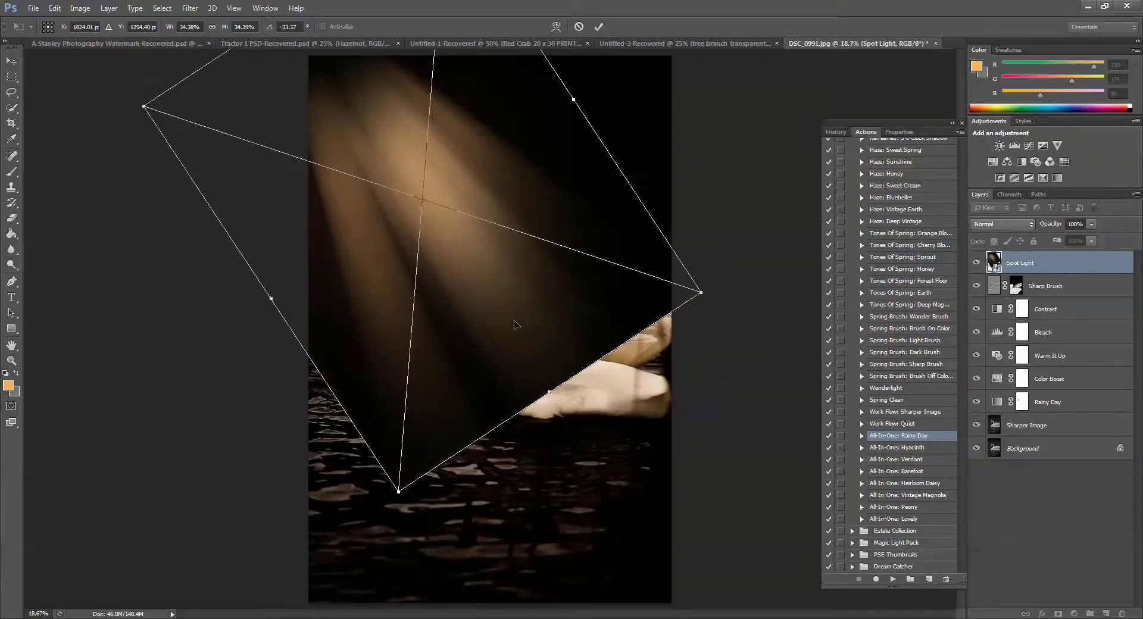
drag(515, 323, 507, 331)
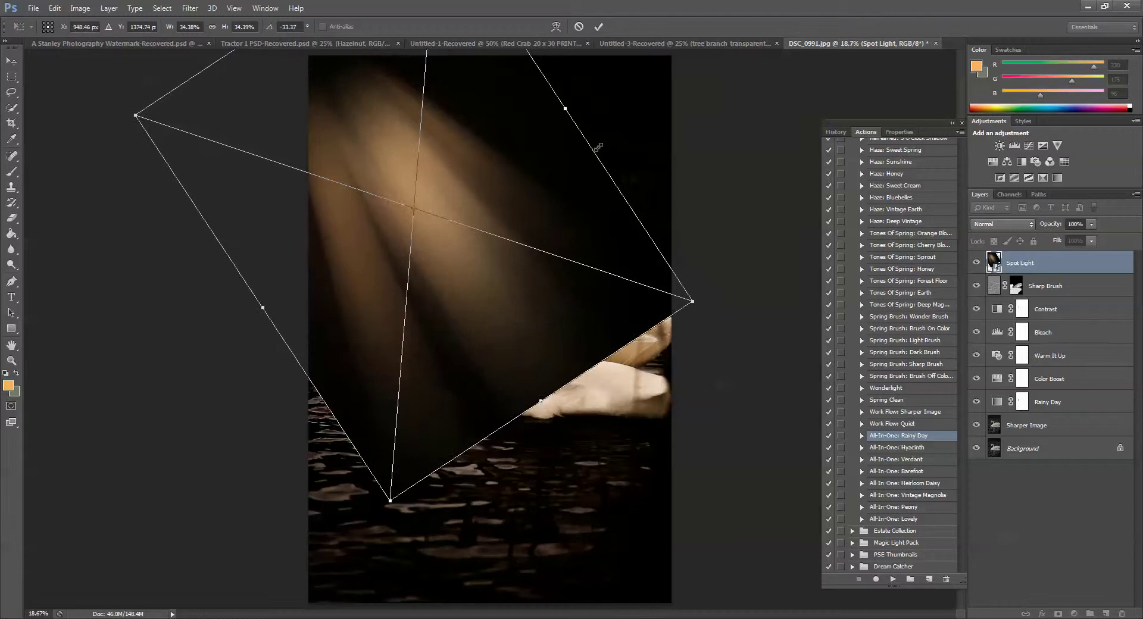
click(598, 27)
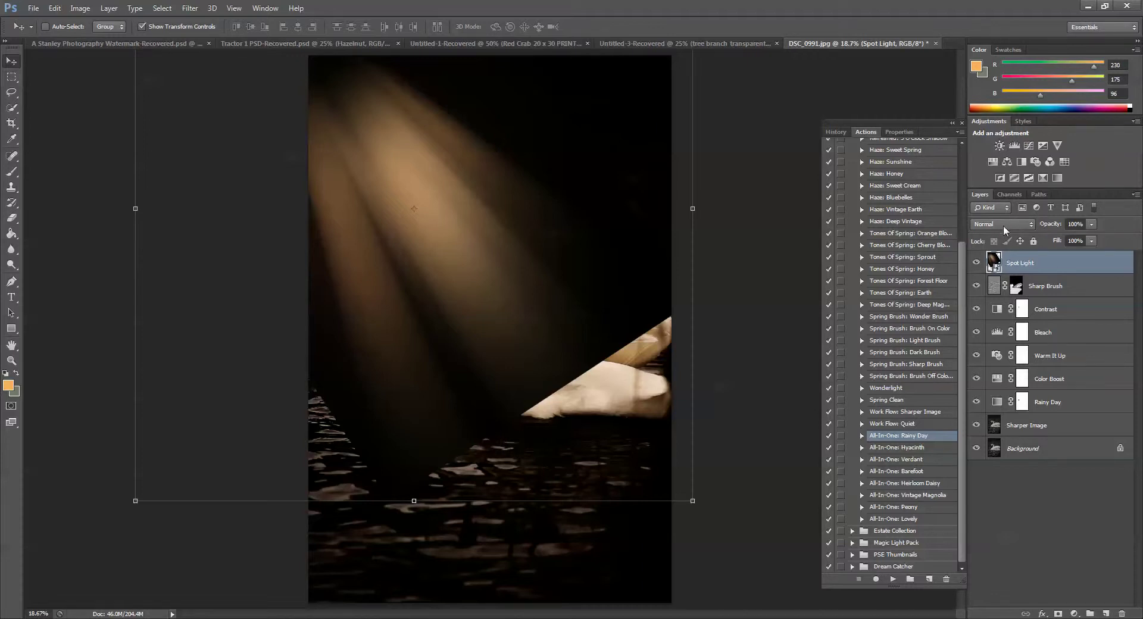
Step: Set Spot Light to Screen blend mode, move it up-left, rotate about −37° and lengthen it
click(1031, 225)
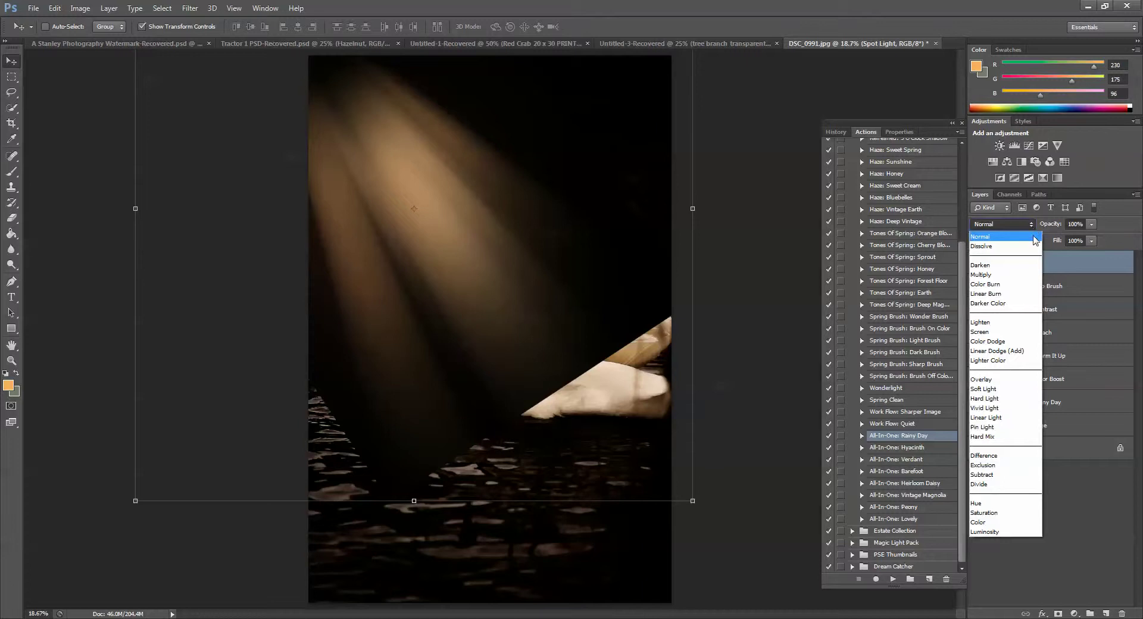
click(997, 332)
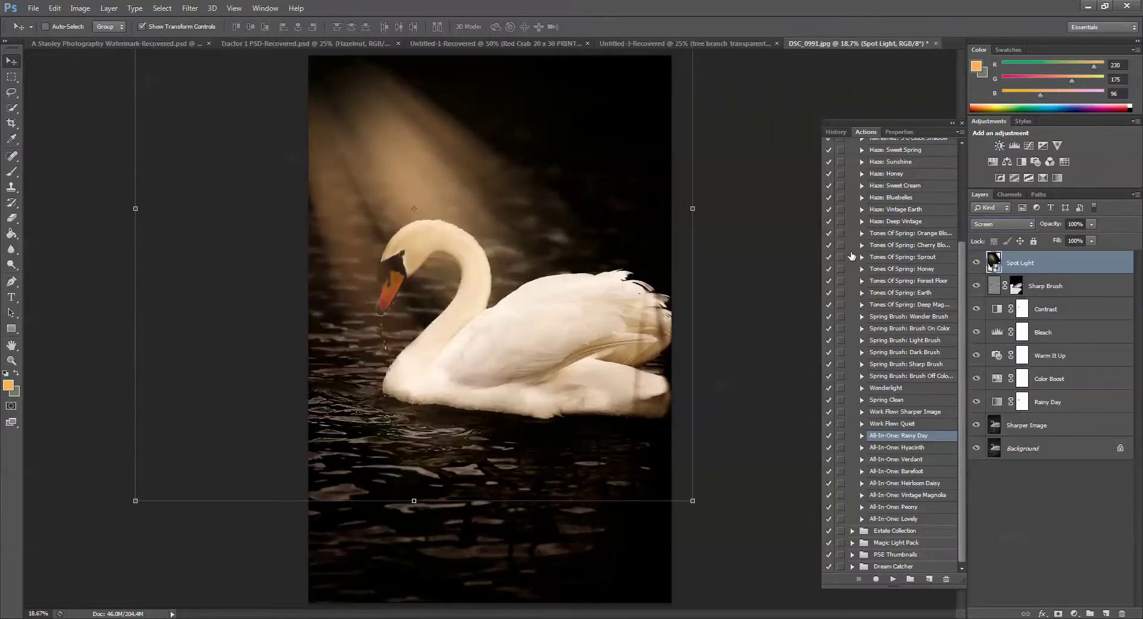
drag(418, 175, 373, 128)
drag(647, 454, 577, 387)
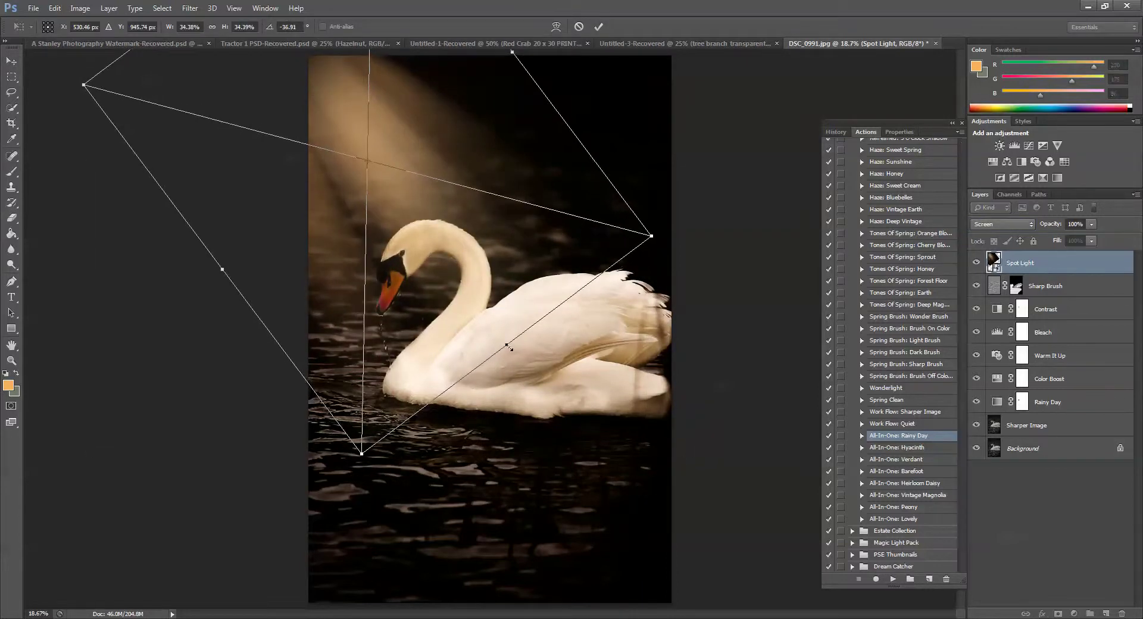
drag(506, 345, 621, 436)
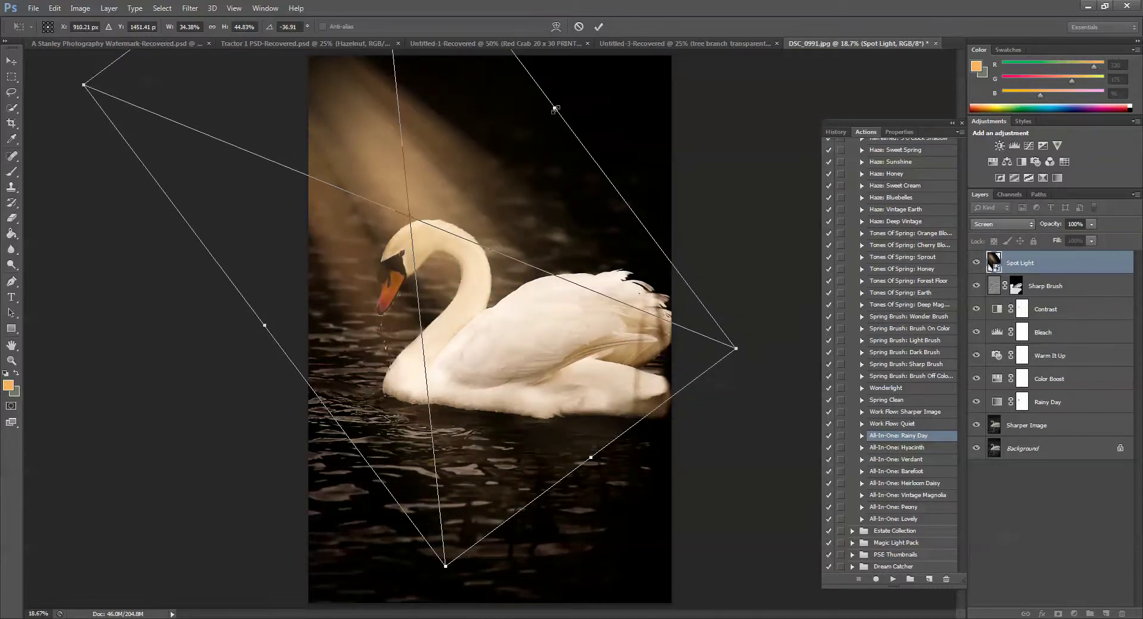
Step: Widen and steepen the beam, narrow it slightly, and commit the transform
drag(554, 107, 590, 81)
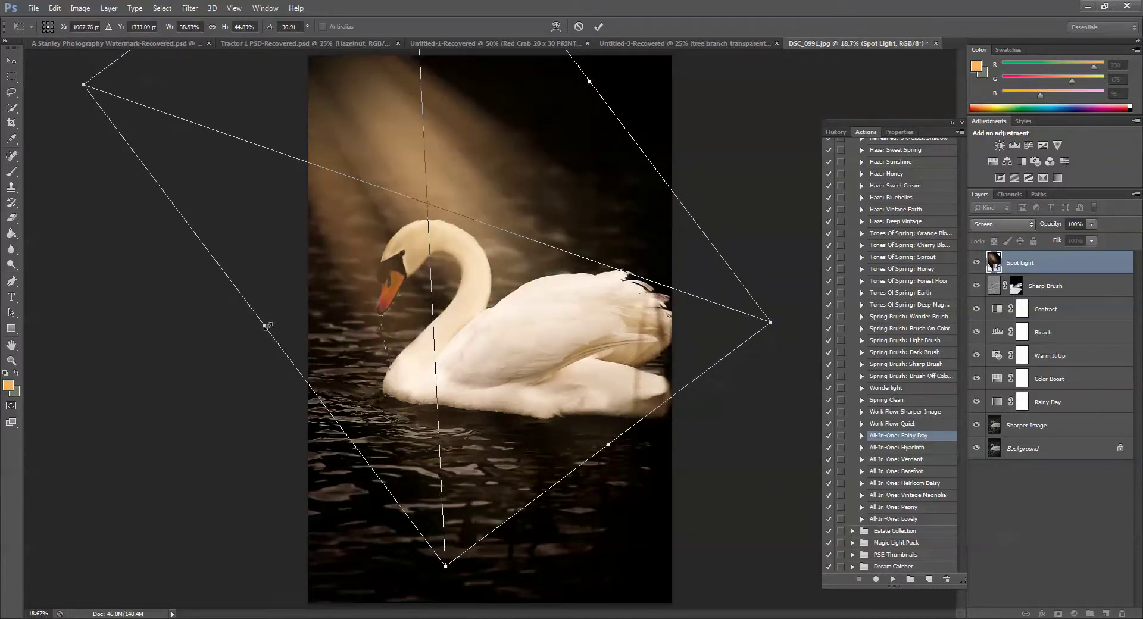
drag(267, 327, 246, 337)
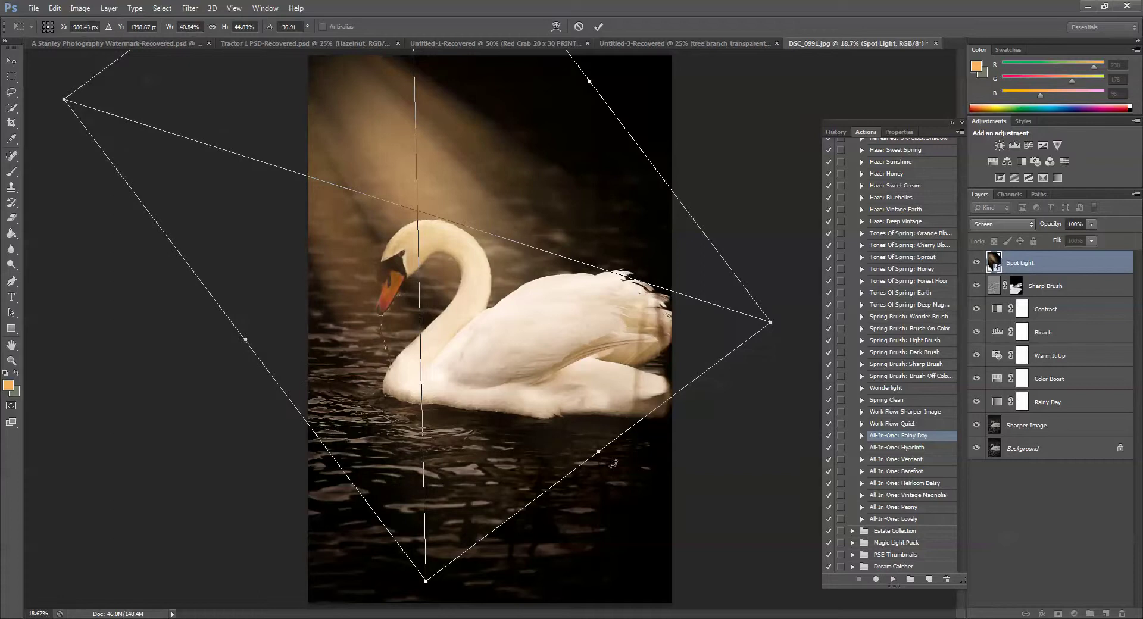
drag(613, 464, 643, 421)
drag(583, 394, 566, 370)
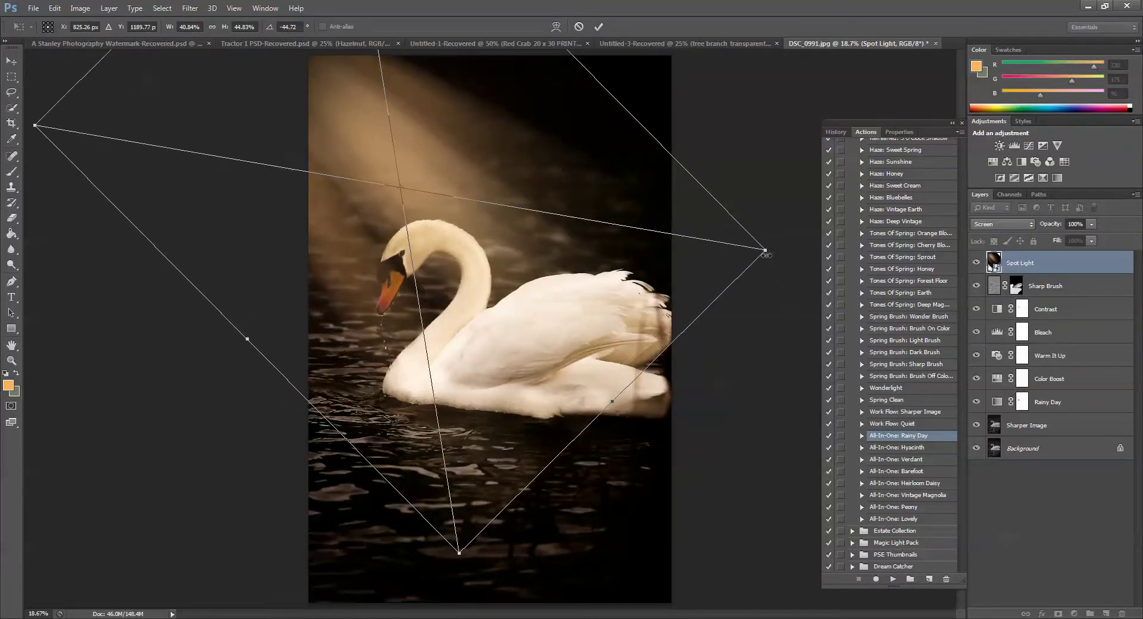
drag(776, 251, 754, 298)
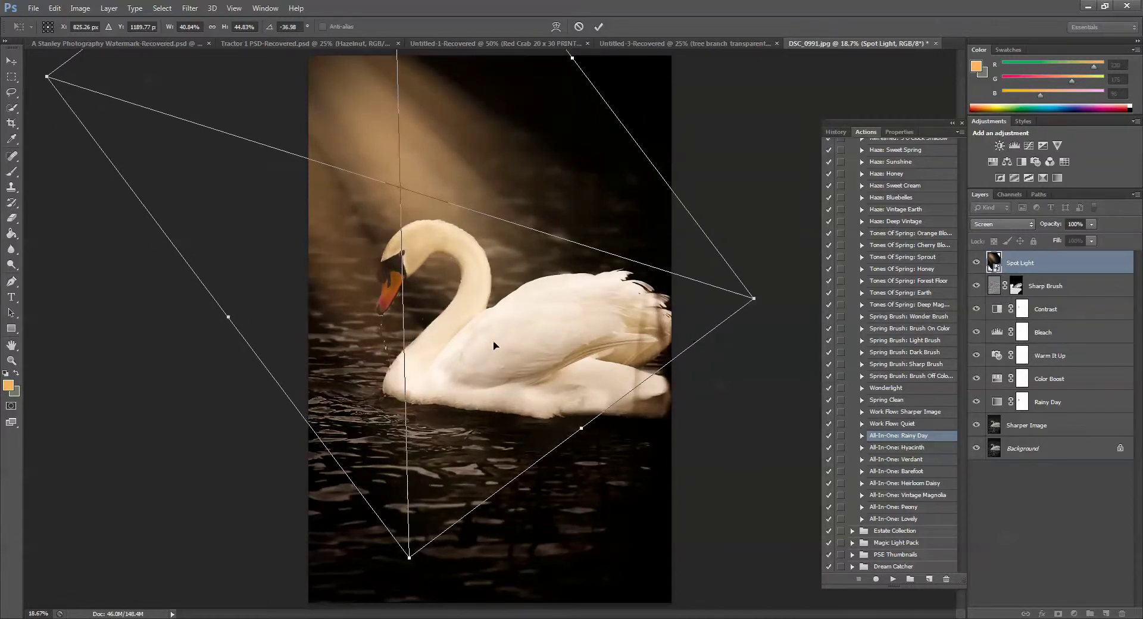
drag(571, 59, 553, 72)
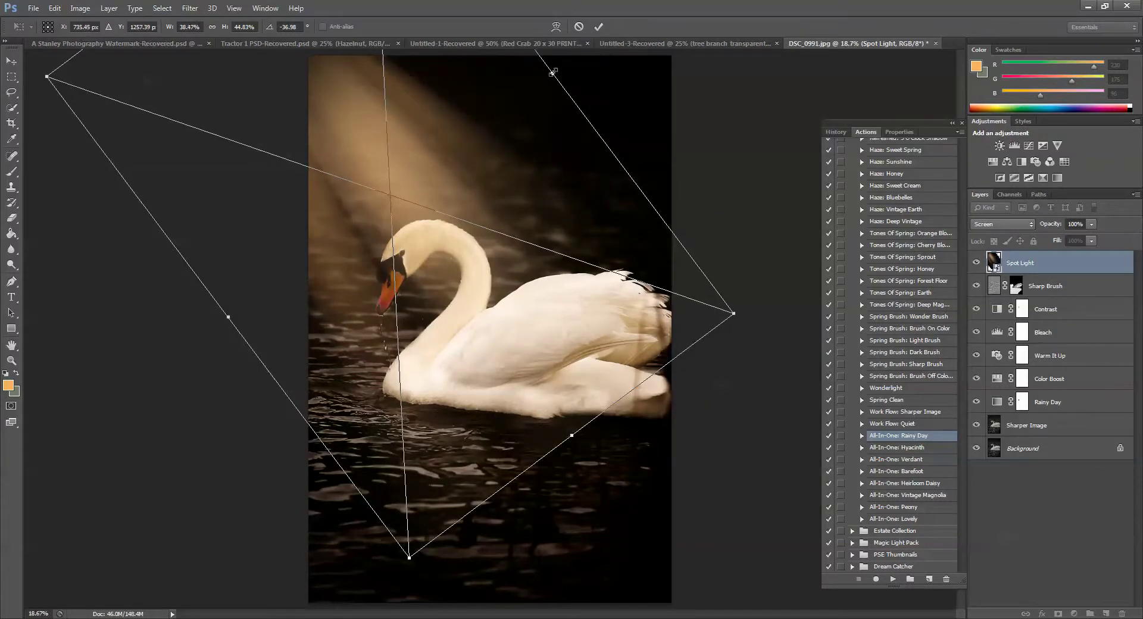
click(599, 27)
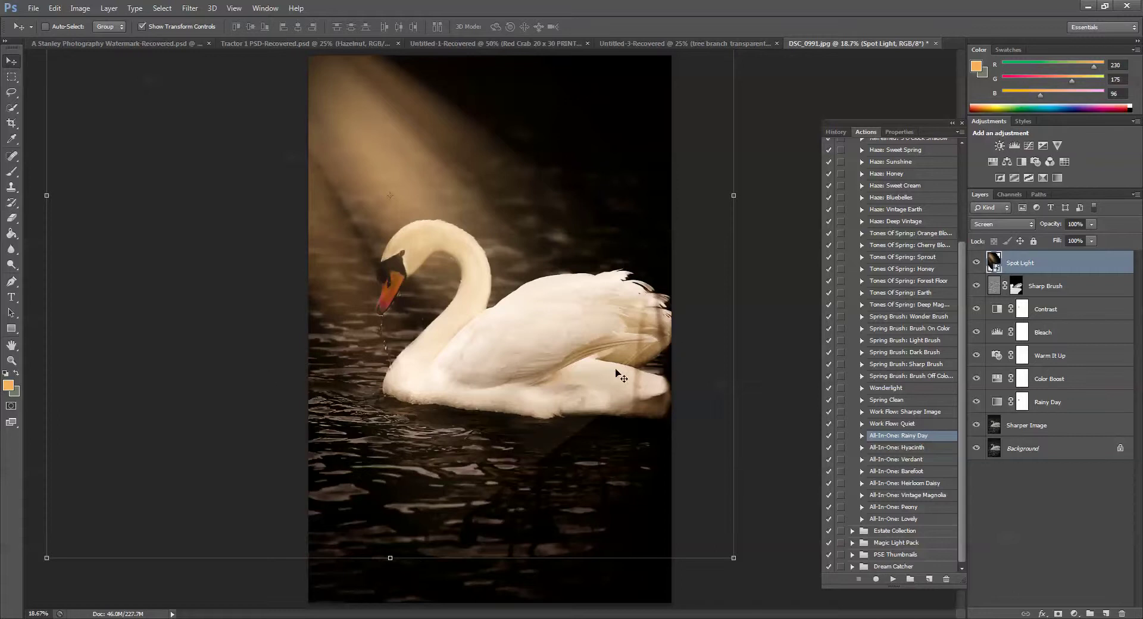
Step: Toggle the Spot Light layer off and on to compare the beam
click(976, 265)
click(976, 265)
click(976, 264)
click(976, 264)
Step: Rasterize the Spot Light smart object via the Eraser, then bring up Layer > Layer Mask options
click(14, 220)
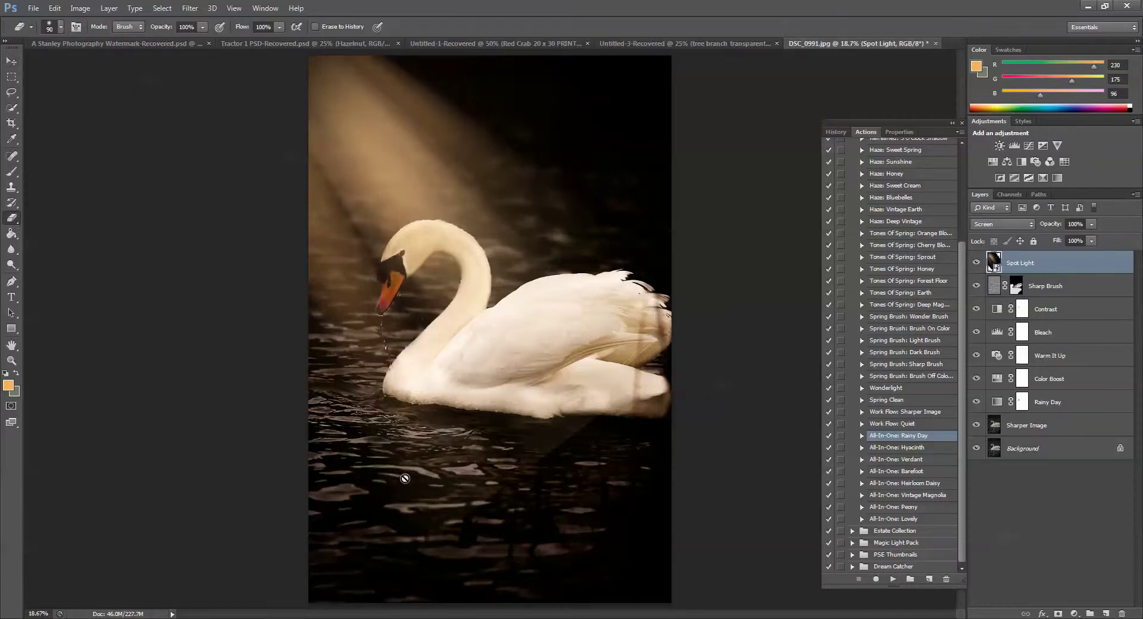
click(510, 482)
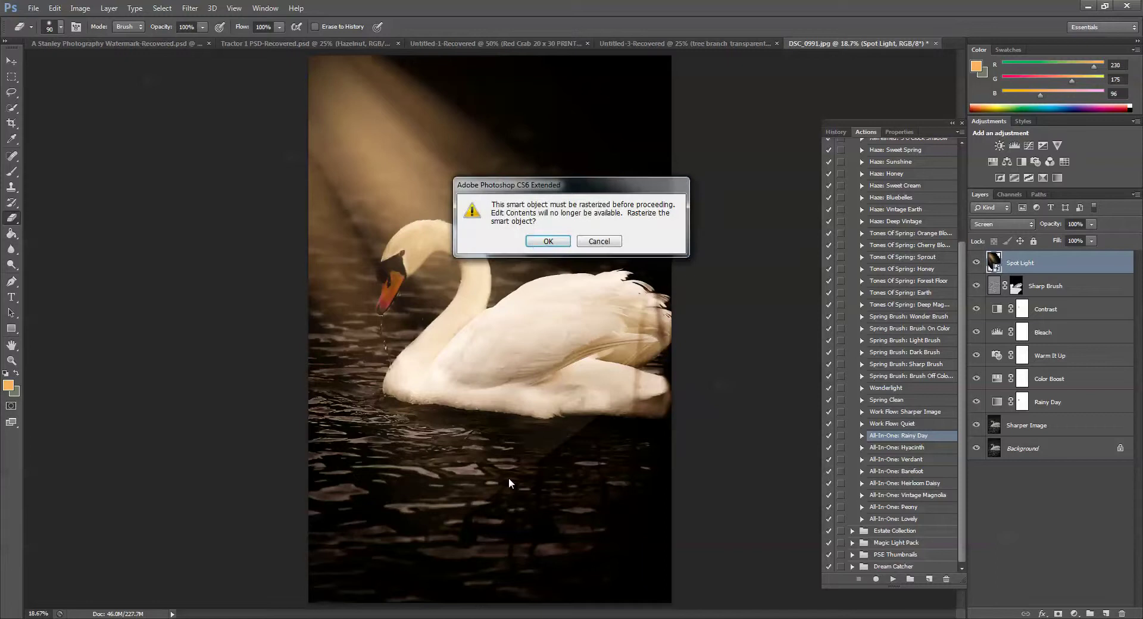
click(548, 242)
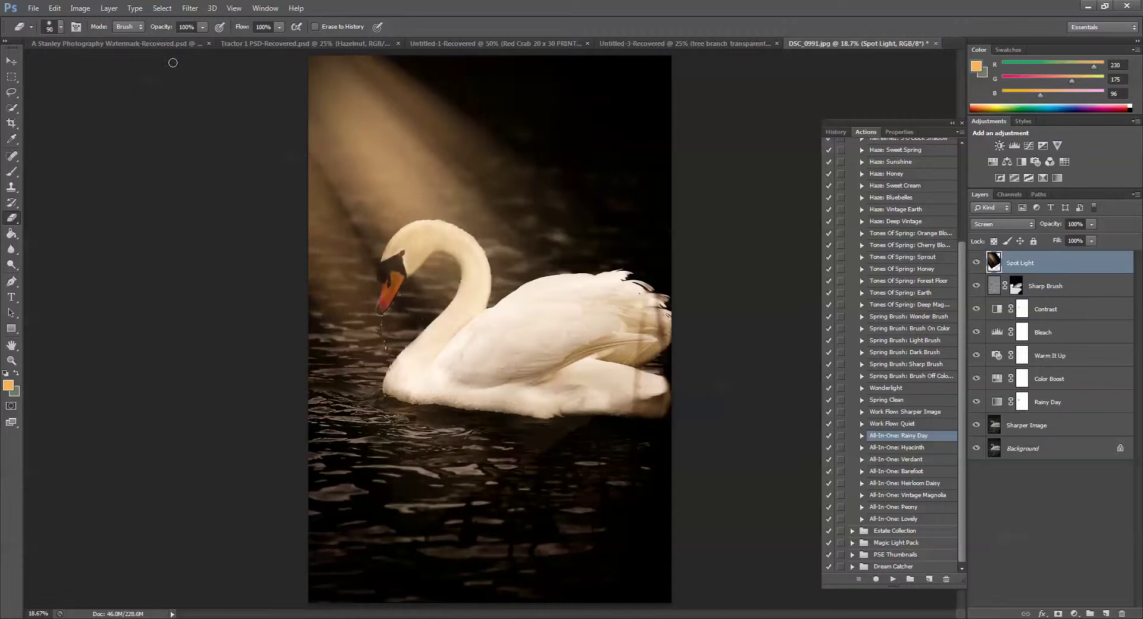
click(113, 9)
mouse_move(128, 152)
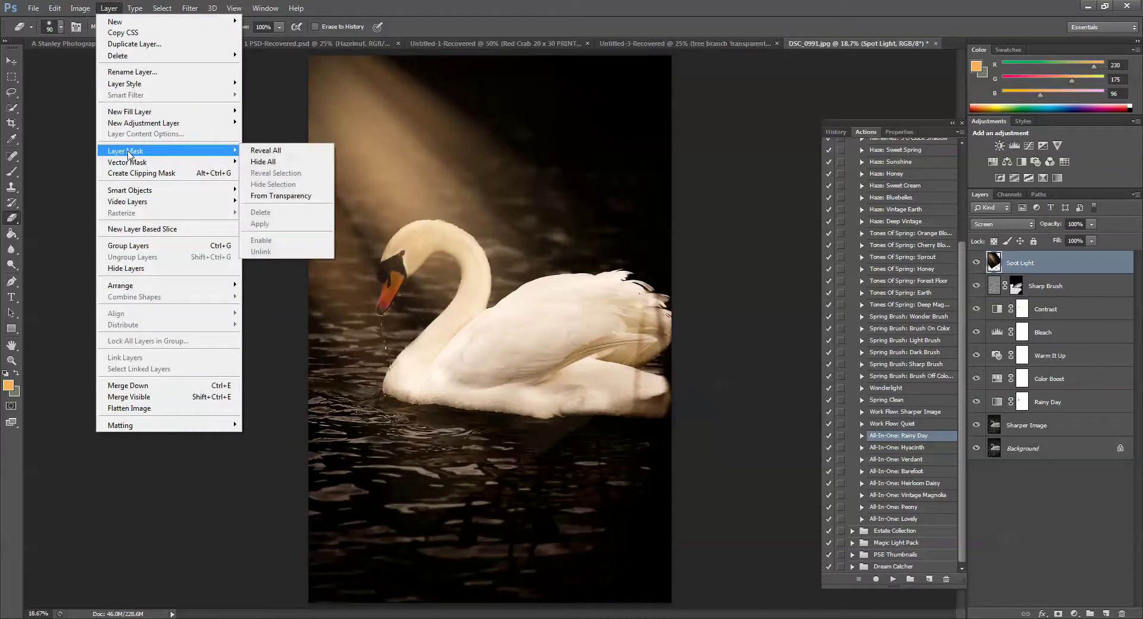
Step: Add a Reveal All mask to Spot Light and paint the beam off the water with a black 100% brush
click(258, 150)
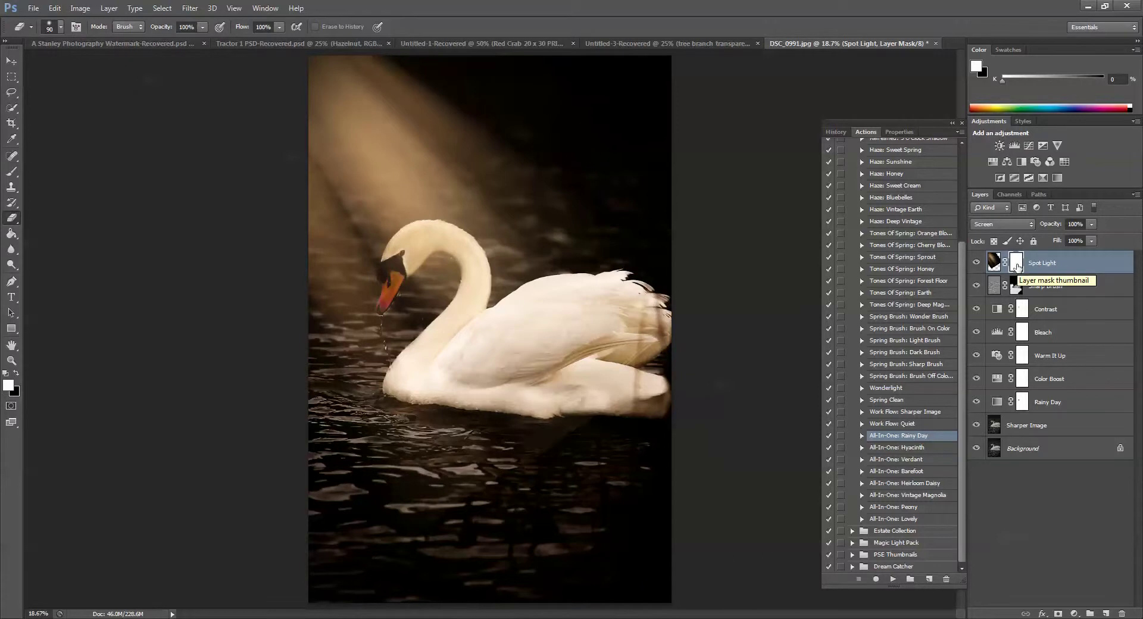
click(16, 374)
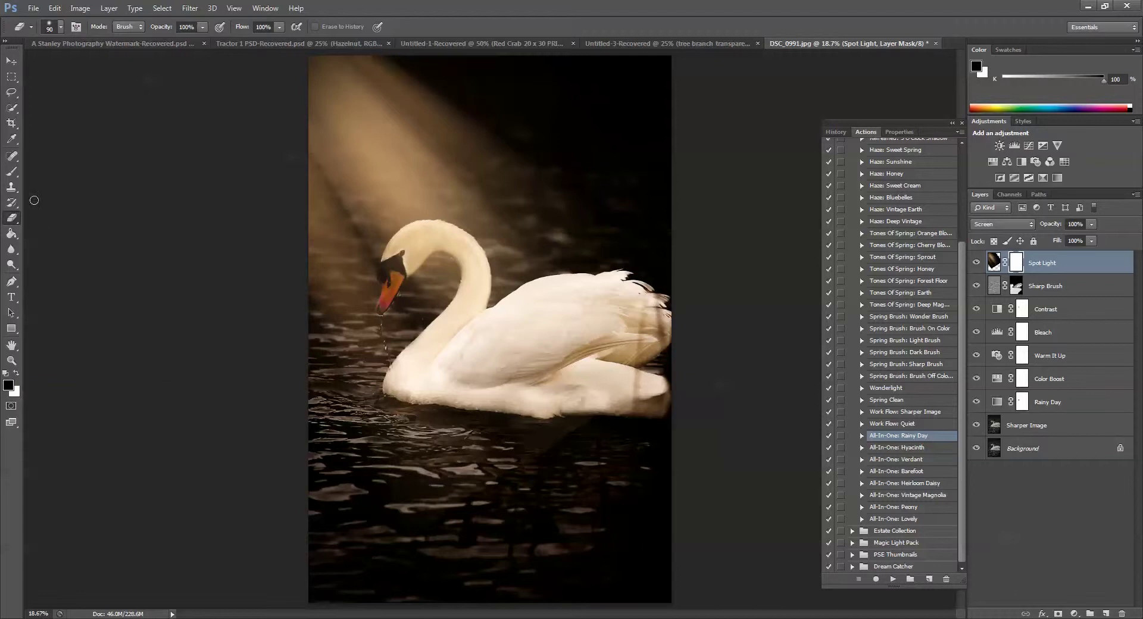
click(11, 171)
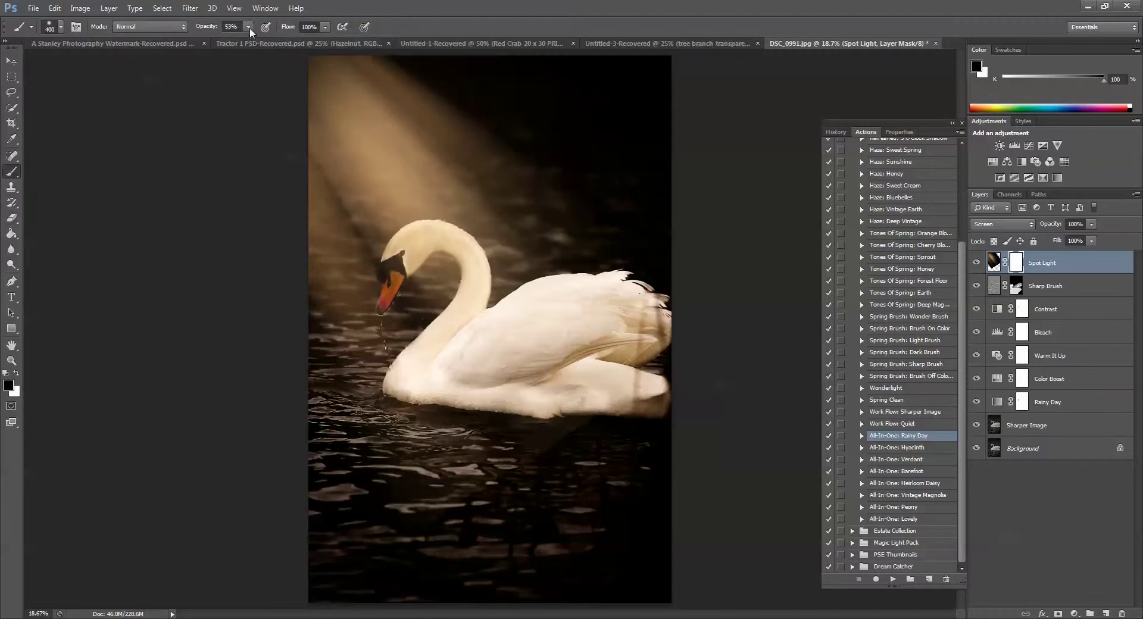
drag(248, 41, 292, 37)
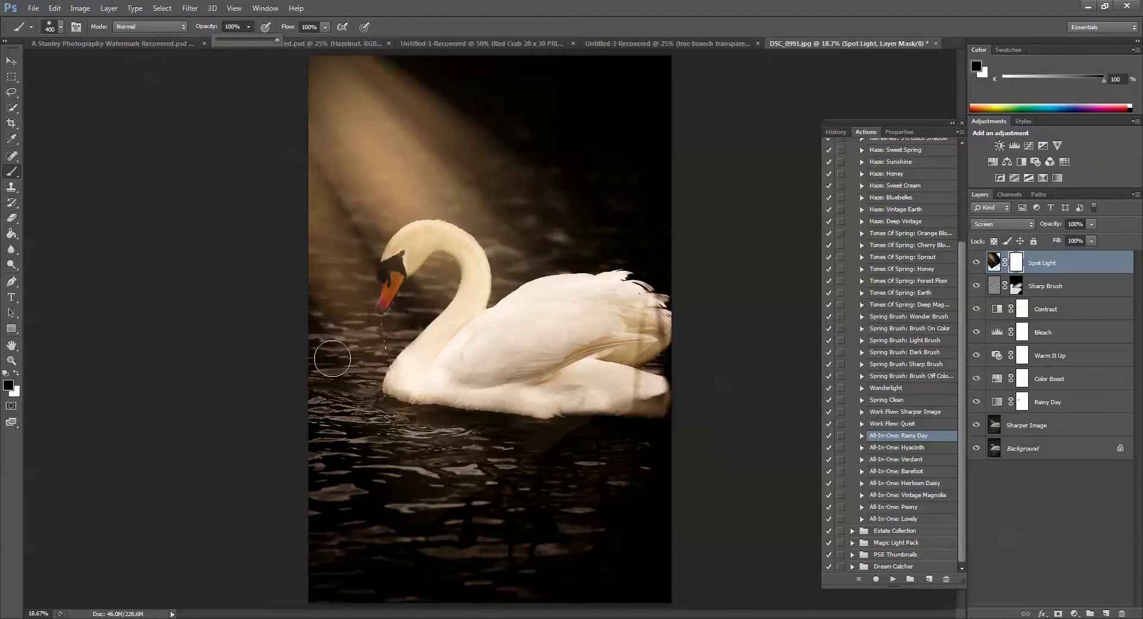
click(572, 451)
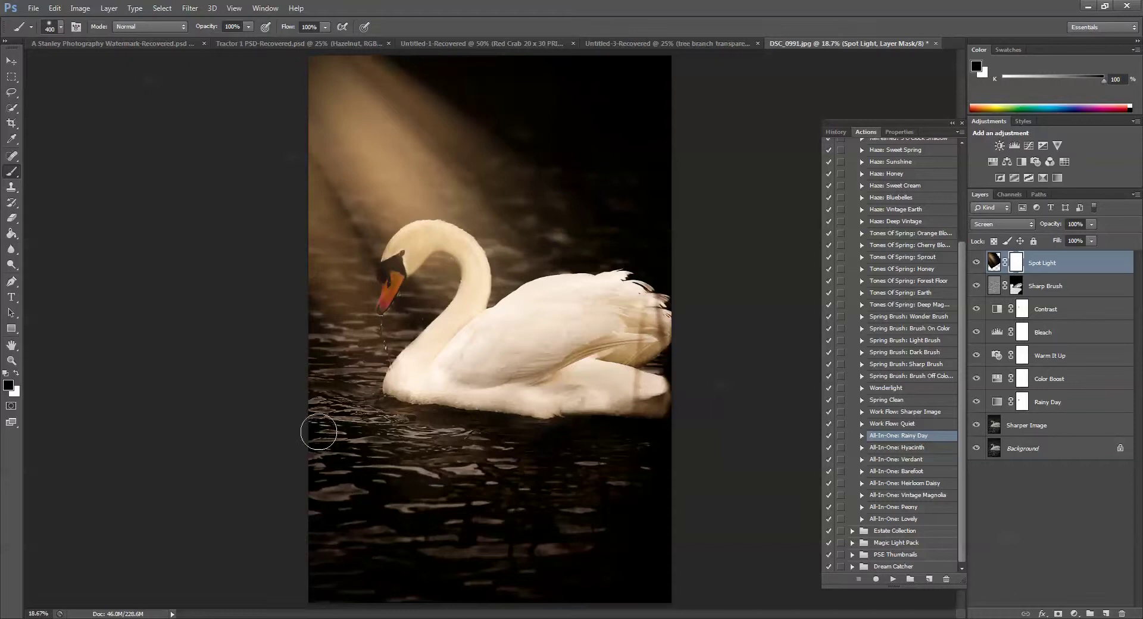
mouse_move(327, 461)
mouse_down()
mouse_move(423, 541)
mouse_move(469, 531)
mouse_move(607, 430)
mouse_up()
Step: Check the masking, then set the black brush to 30% opacity and 1000 pixels
click(975, 263)
click(976, 263)
click(976, 263)
click(976, 263)
click(976, 263)
click(976, 263)
click(248, 27)
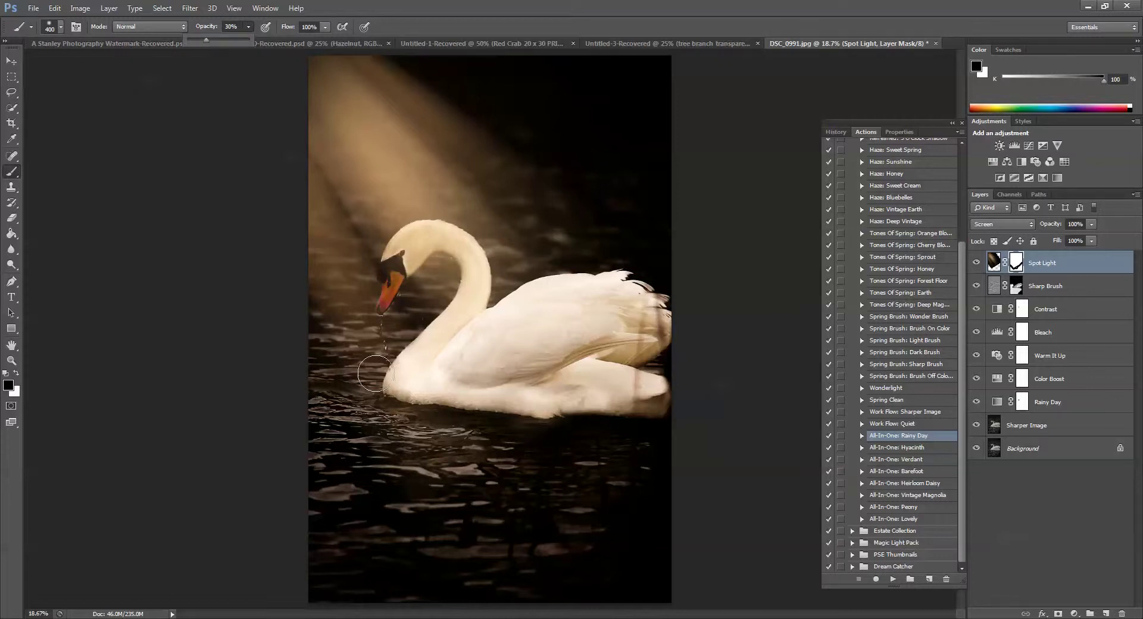
click(345, 452)
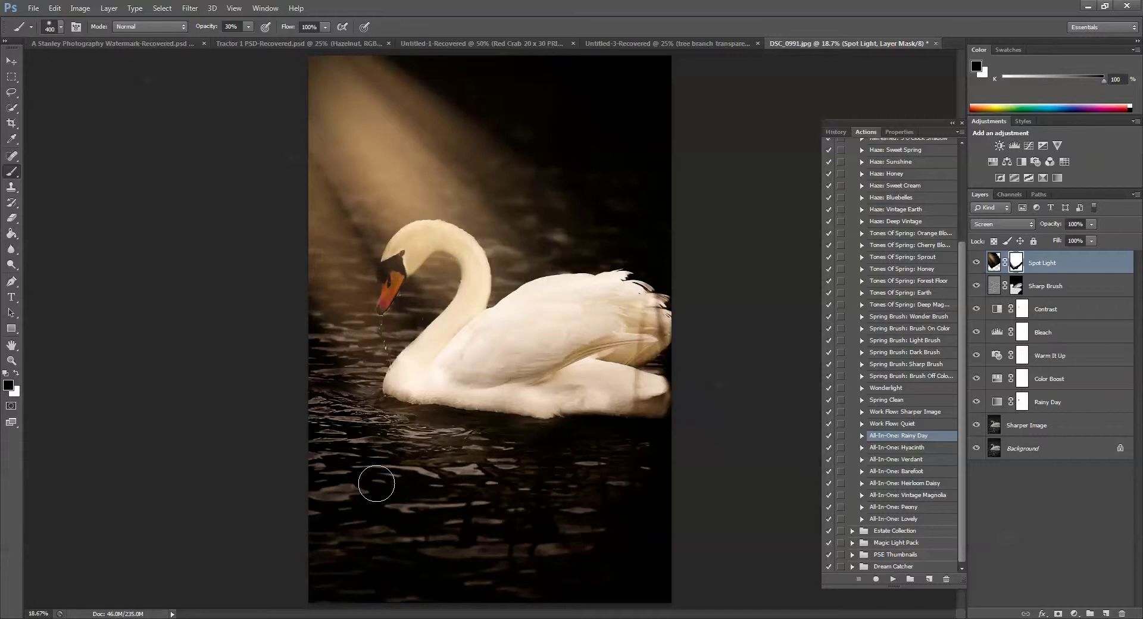
key(bracketright)
key(bracketright)
key(bracketright)
key(bracketright)
key(bracketright)
key(bracketright)
Step: Mask the beam over the upper-left area, the swan's face and its head and neck with 600-250 px brushes
click(976, 263)
click(975, 263)
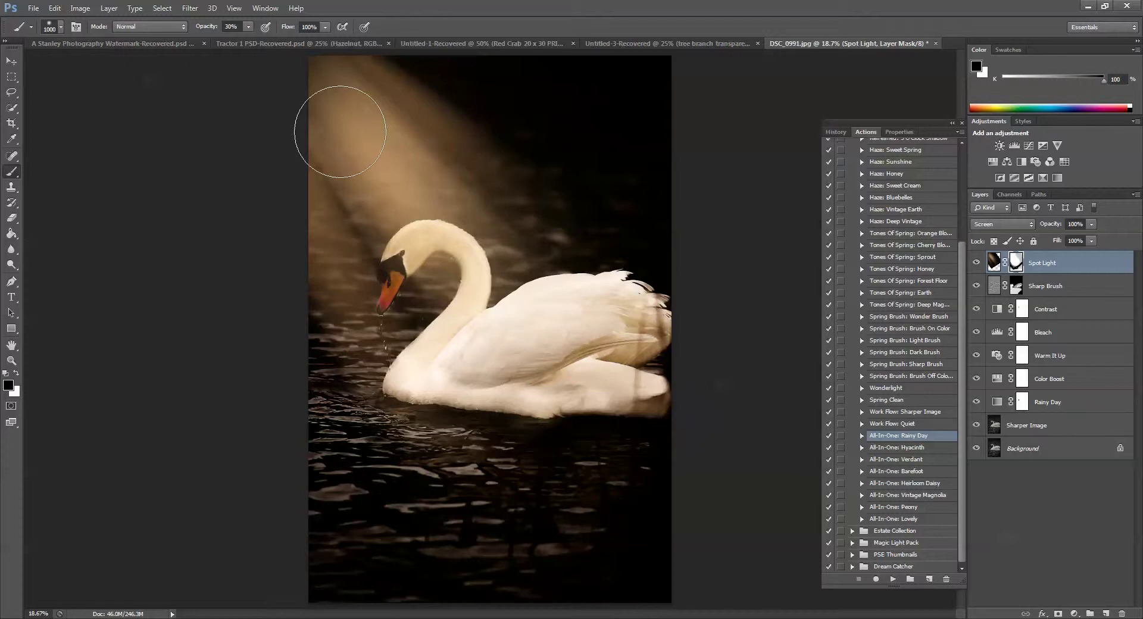
mouse_move(340, 131)
mouse_down()
mouse_move(345, 115)
mouse_move(378, 166)
mouse_move(392, 274)
mouse_move(433, 242)
mouse_up()
key(bracketleft)
key(bracketleft)
key(bracketleft)
key(bracketleft)
key(bracketleft)
key(bracketleft)
key(bracketleft)
key(bracketleft)
key(bracketleft)
key(bracketleft)
key(bracketleft)
drag(395, 268, 385, 299)
key(bracketright)
key(bracketright)
key(bracketright)
key(bracketright)
key(bracketright)
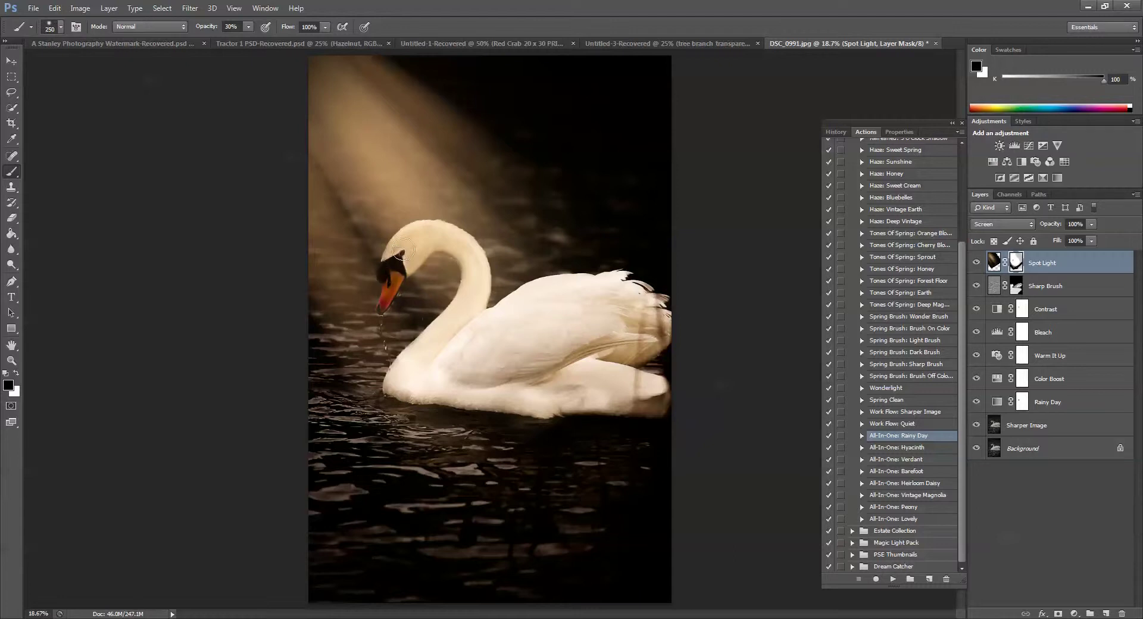
mouse_move(407, 261)
mouse_down()
mouse_move(407, 225)
mouse_move(424, 210)
mouse_move(394, 226)
mouse_up()
key(bracketleft)
key(bracketleft)
key(bracketleft)
key(bracketleft)
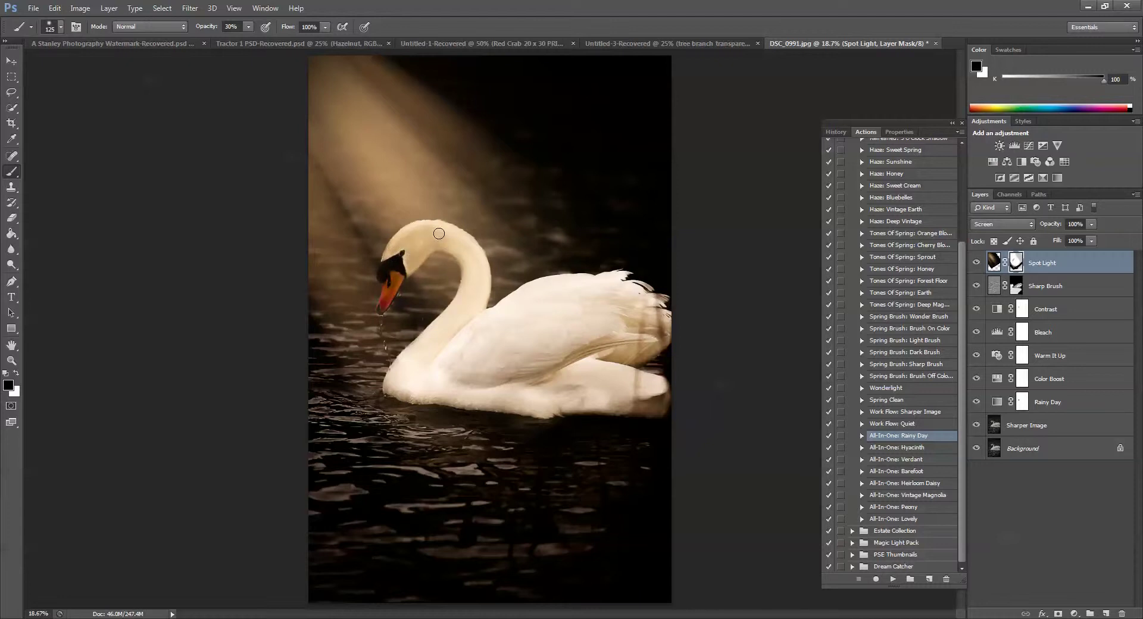
Step: Further soften the light on the swan's head with a 17%, 175-pixel brush
click(249, 27)
drag(247, 39, 240, 39)
key(bracketright)
key(bracketright)
mouse_move(437, 242)
mouse_down()
mouse_move(453, 246)
mouse_move(428, 248)
mouse_up()
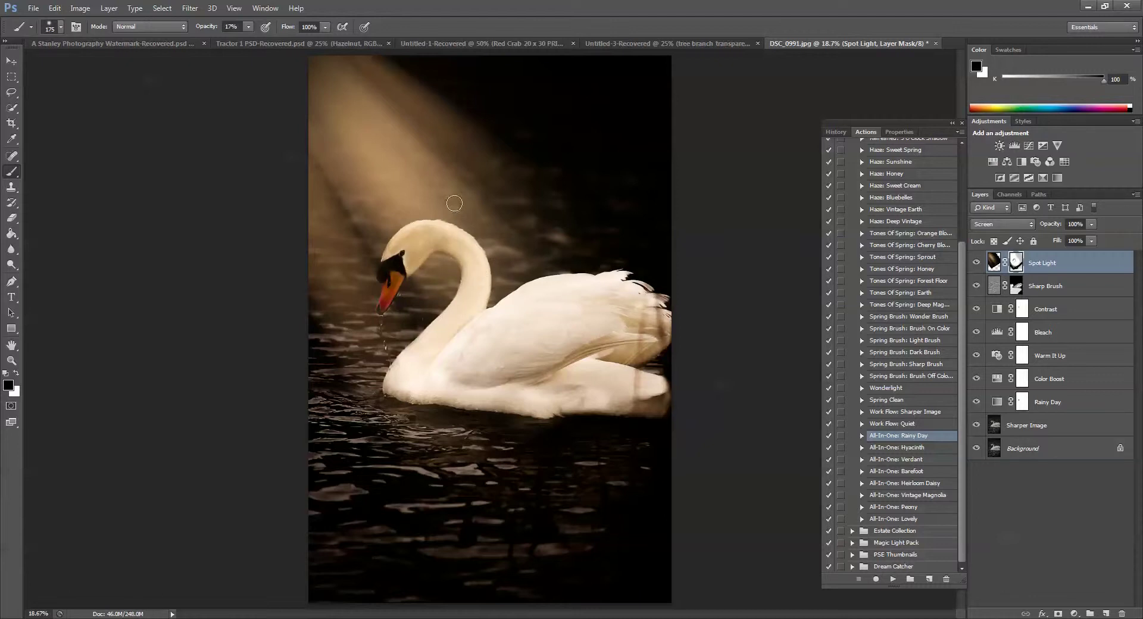
Step: Compare the masked beam with Spot Light toggled off and on, enlarging the brush to 500 pixels
click(977, 264)
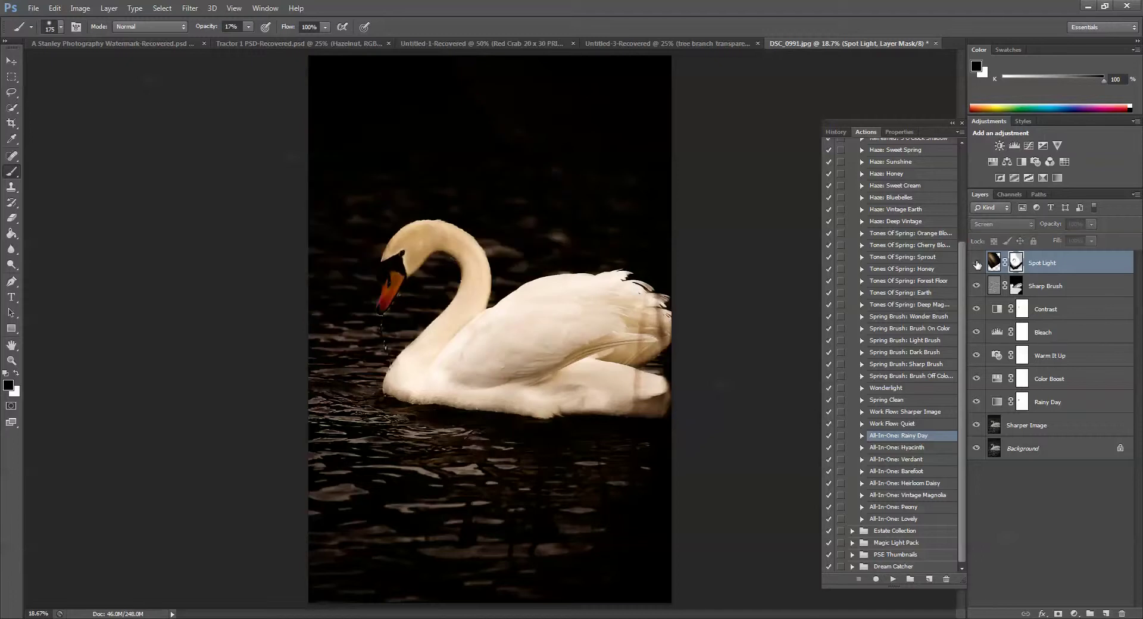
click(976, 265)
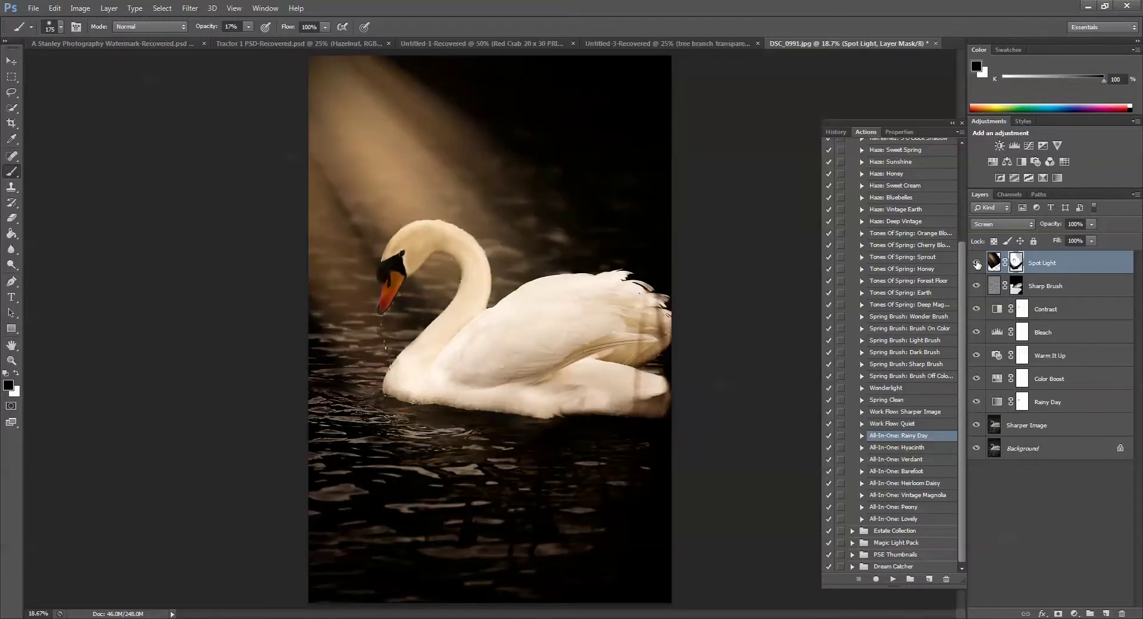
click(977, 265)
click(977, 264)
click(977, 264)
click(976, 265)
key(bracketright)
key(bracketright)
key(bracketright)
key(bracketright)
key(bracketright)
click(976, 264)
click(976, 263)
click(976, 263)
click(976, 263)
Step: Adjust the Spot Light opacity slider, trying a dimmer beam before settling at 92%
click(1090, 225)
drag(1084, 239, 1081, 238)
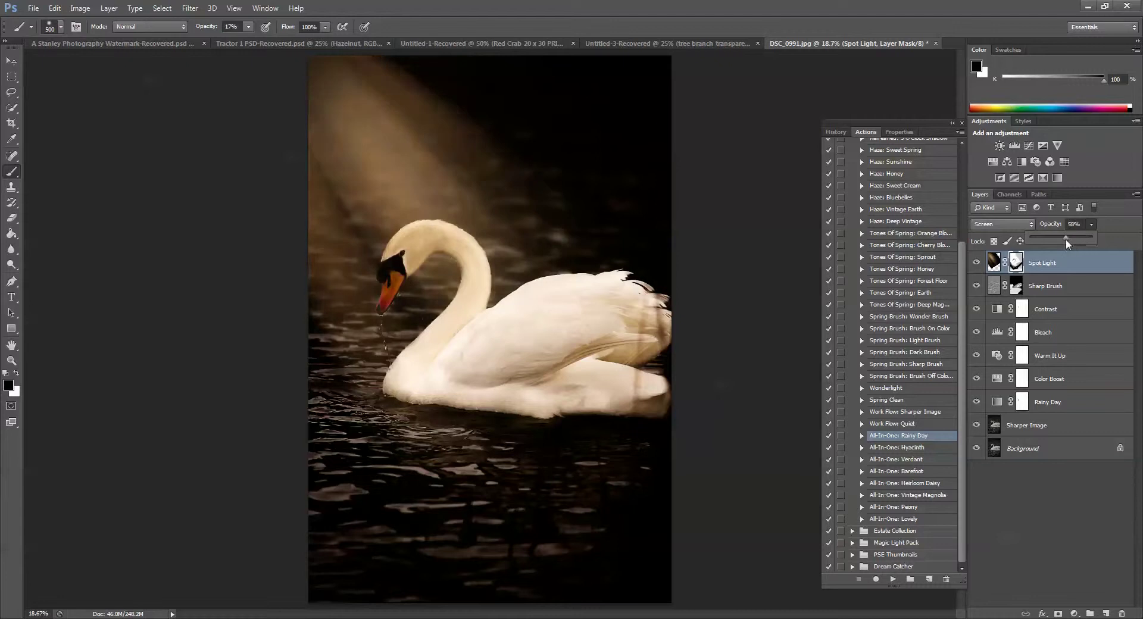
mouse_move(1065, 238)
mouse_down()
mouse_move(1052, 238)
mouse_move(1087, 238)
mouse_up()
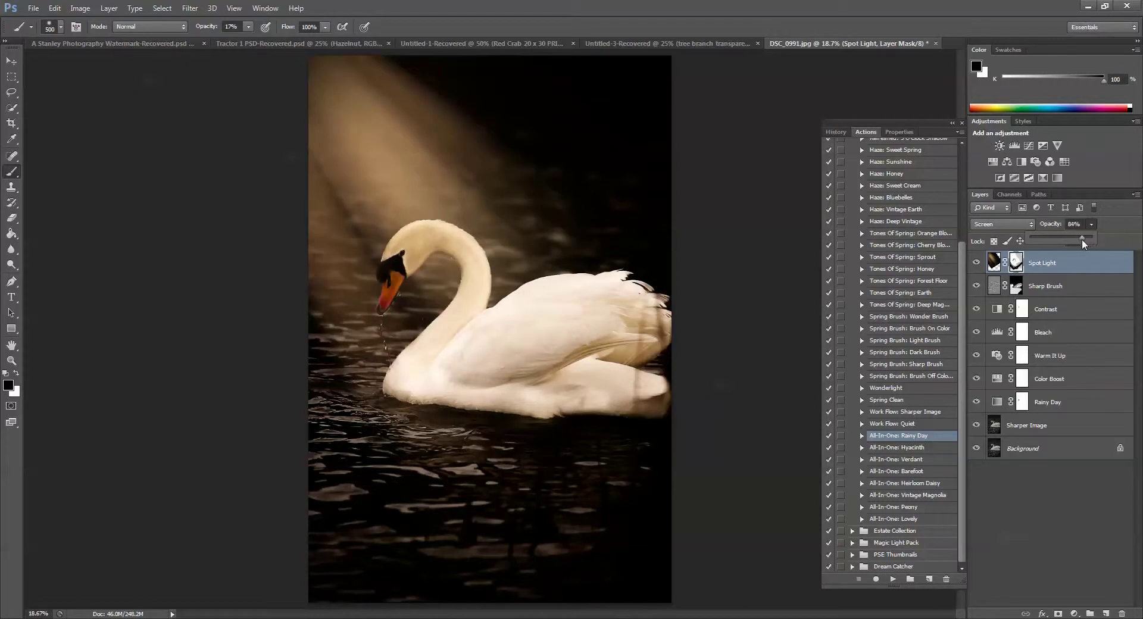
drag(1085, 238, 1087, 238)
drag(1087, 238, 1087, 238)
alt+click(977, 449)
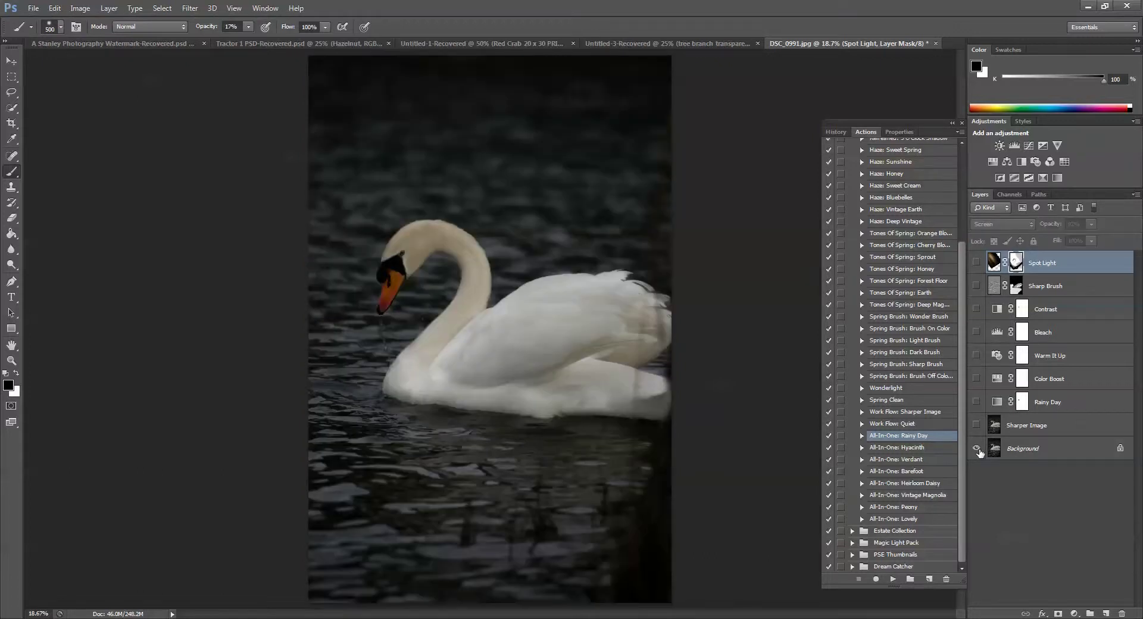
alt+click(977, 449)
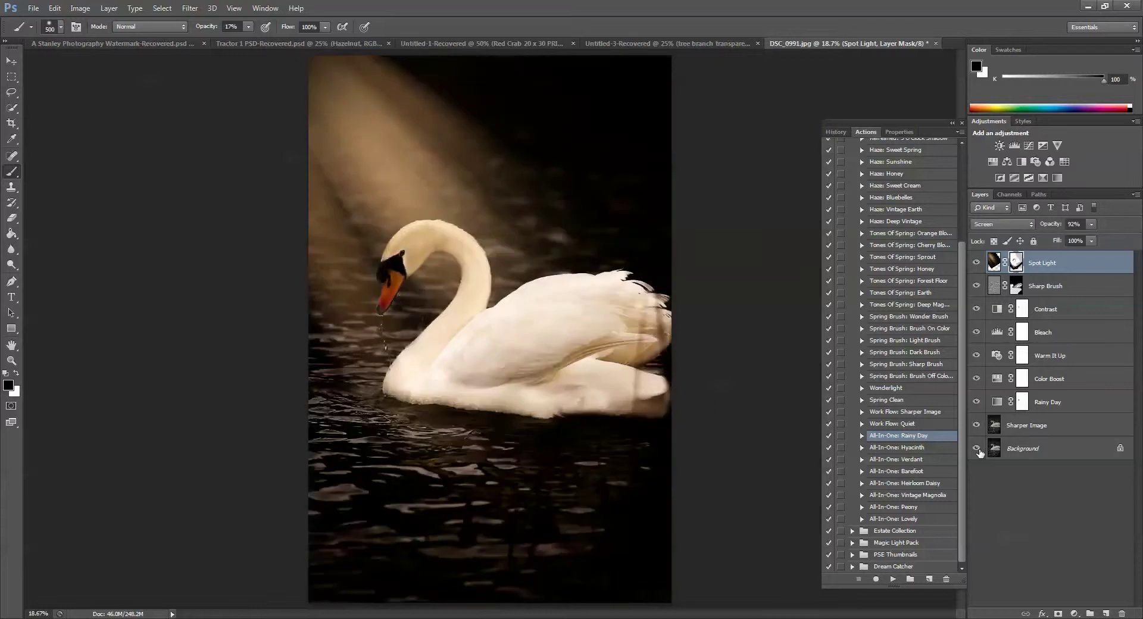
alt+click(976, 449)
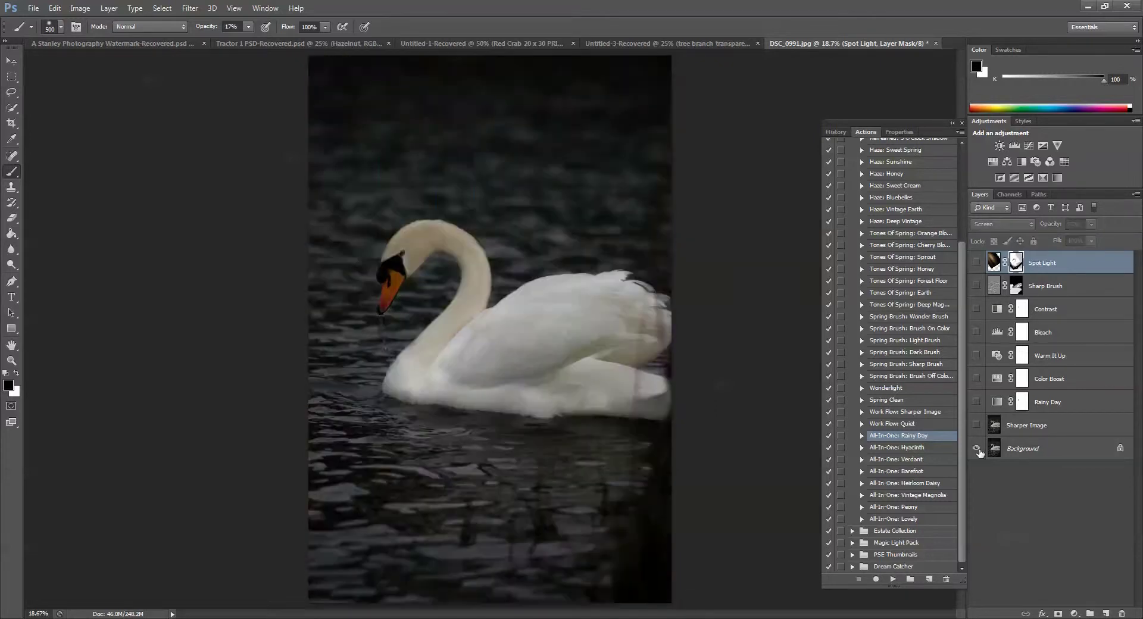
alt+click(978, 451)
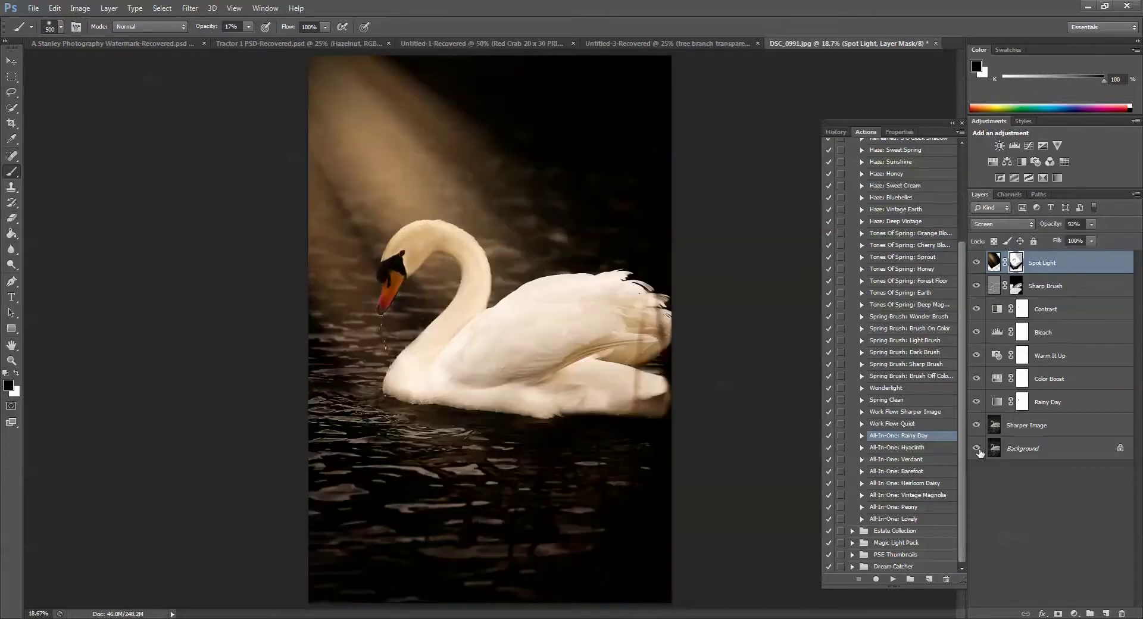